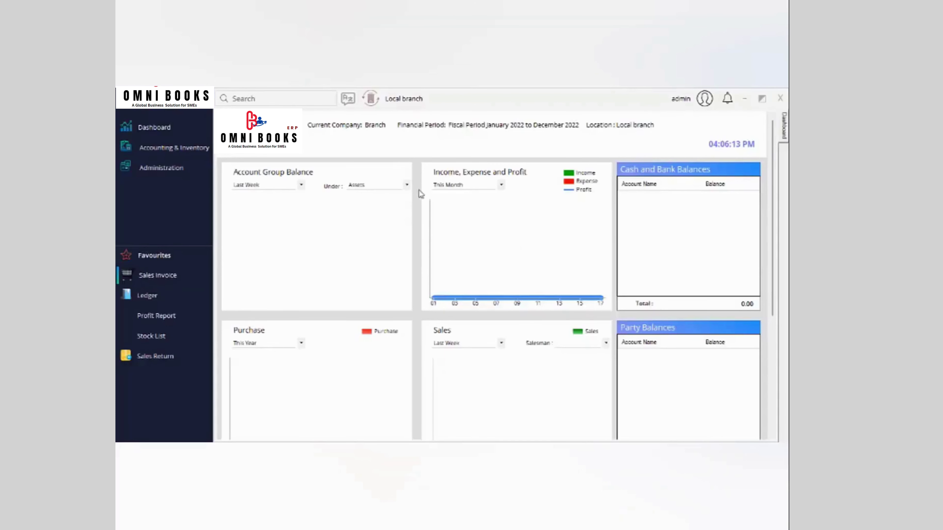
# - Bring up the Administration settings options from the dashboard sidebar
pyautogui.click(170, 168)
# - Open Module Settings on the General page and filter the options by 'branch'
pyautogui.moveTo(241, 175)
pyautogui.click(334, 178)
pyautogui.click(234, 194)
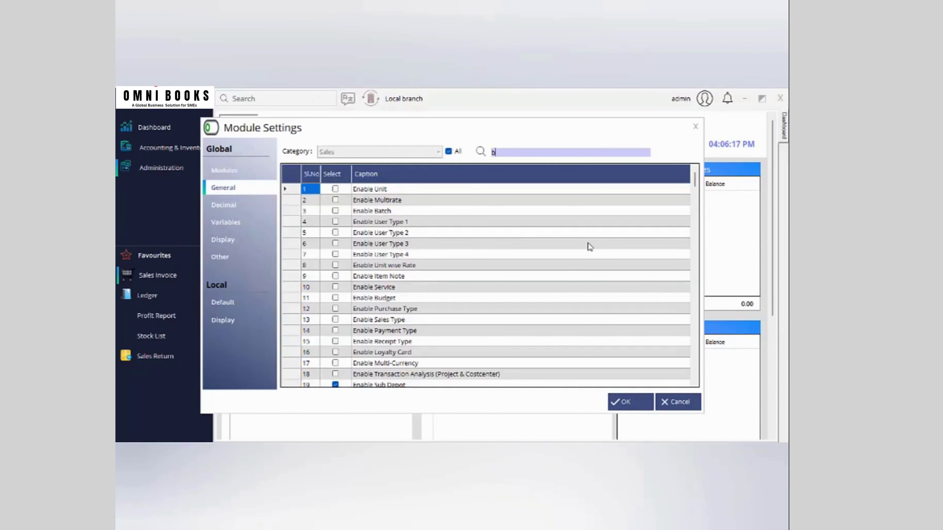
pyautogui.write('branch')
# - Turn on Branch wise Locking under Multi Branch Management
pyautogui.click(385, 223)
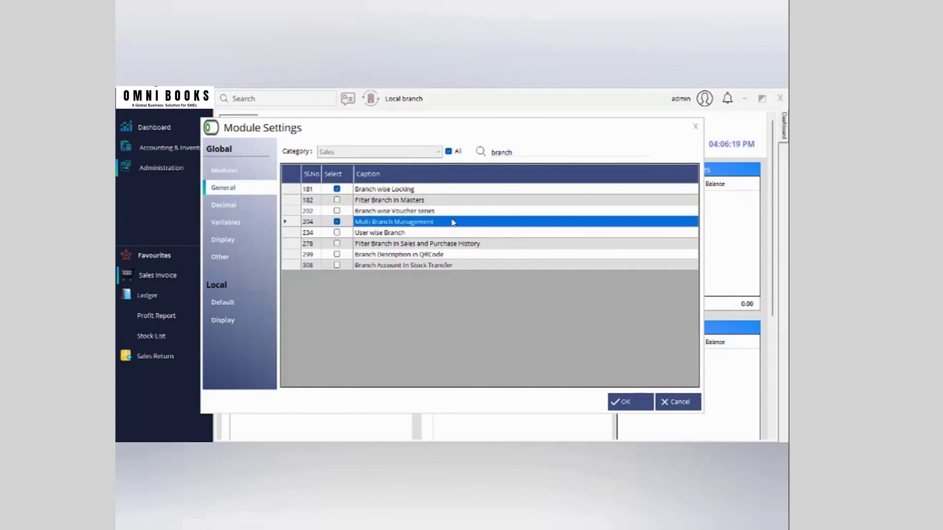
pyautogui.click(337, 188)
pyautogui.click(388, 223)
pyautogui.click(396, 193)
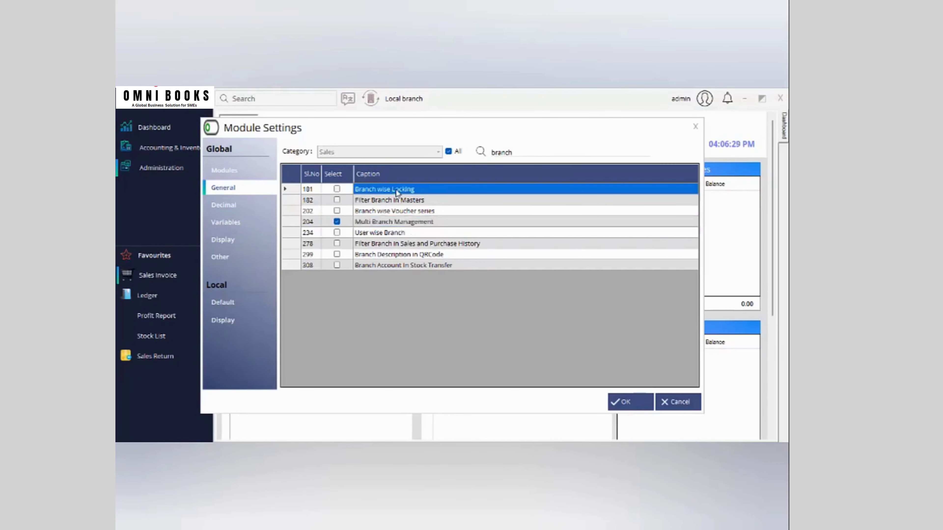
pyautogui.click(337, 192)
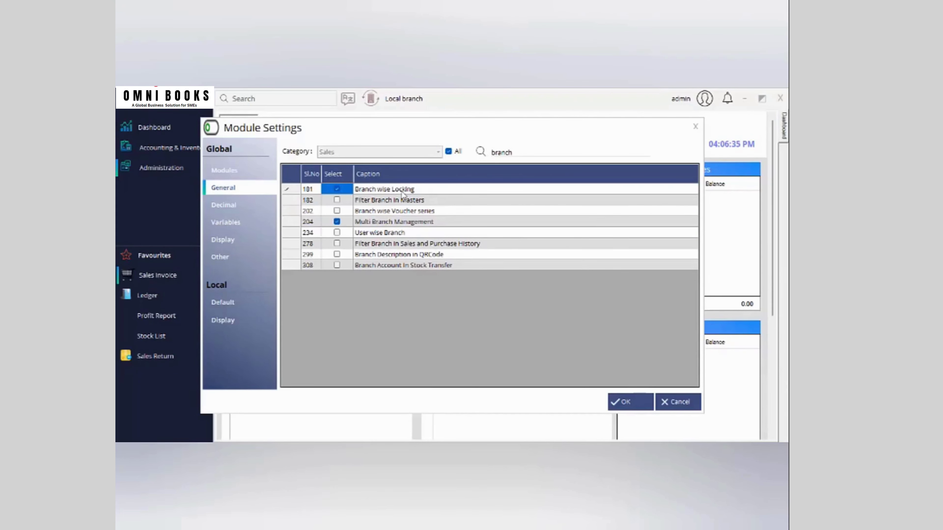
pyautogui.click(402, 192)
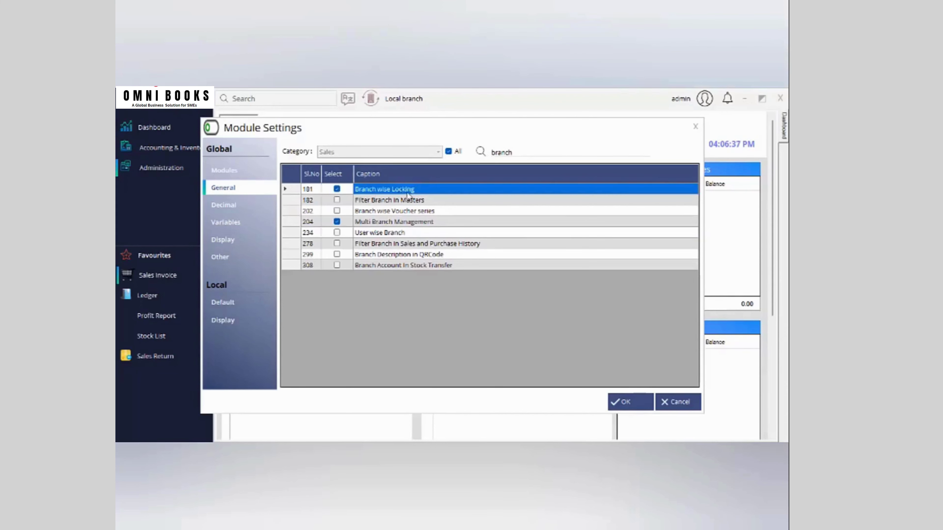
# - Enable Filter Branch In Masters, Branch wise Voucher series and User wise Branch, then save
pyautogui.click(336, 200)
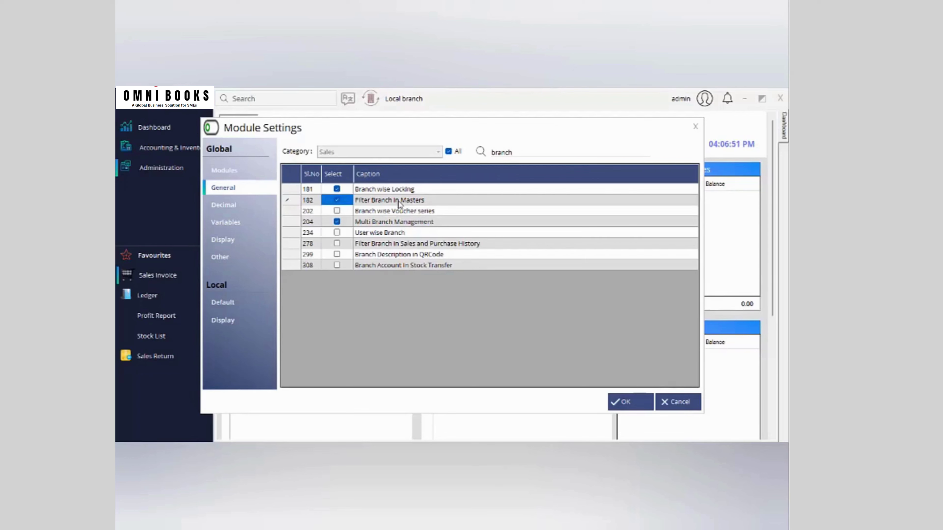
pyautogui.click(399, 204)
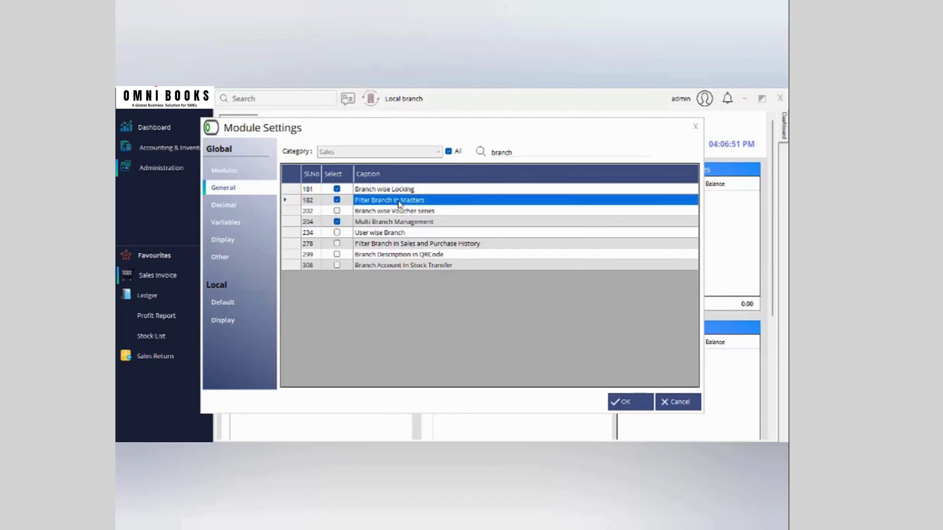
pyautogui.click(337, 212)
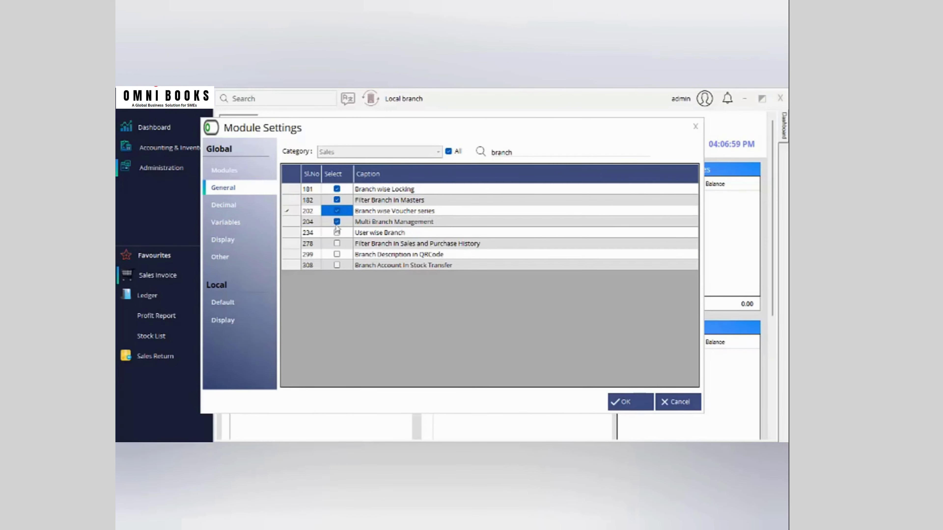
pyautogui.click(337, 232)
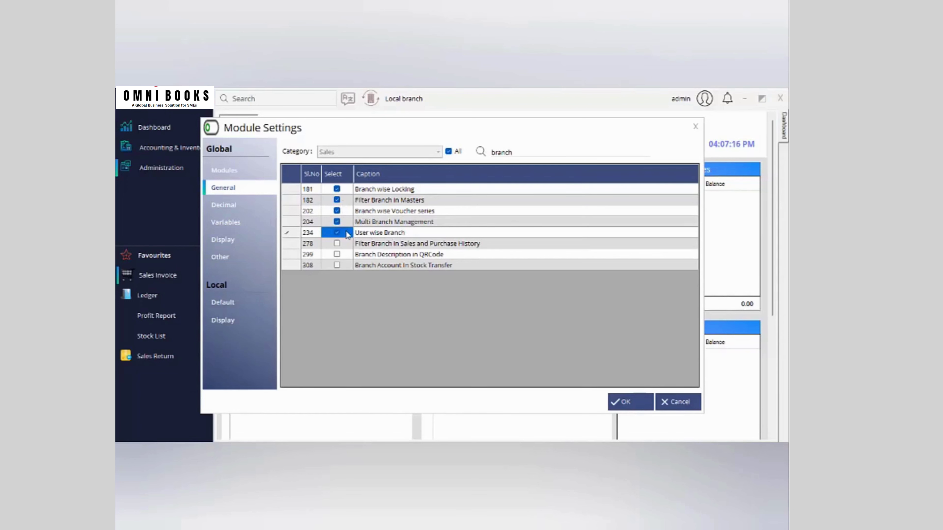
pyautogui.click(627, 401)
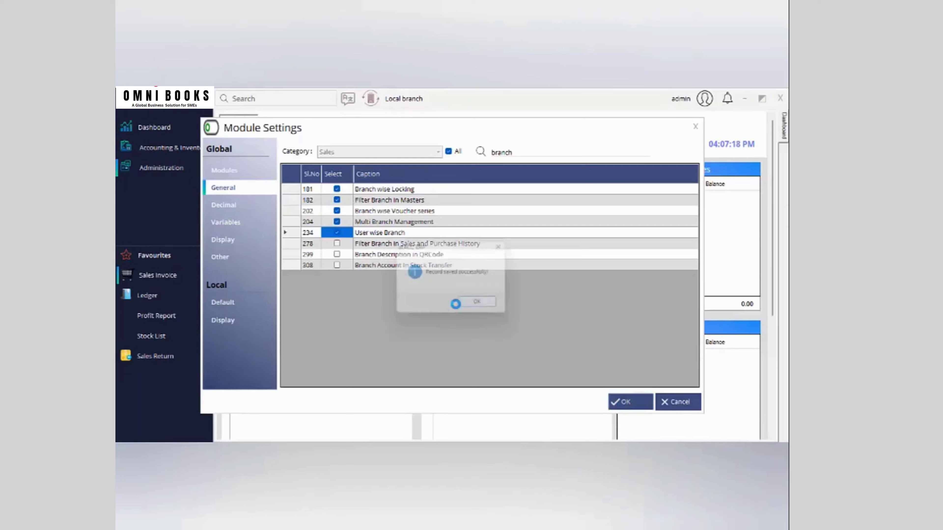
pyautogui.click(479, 305)
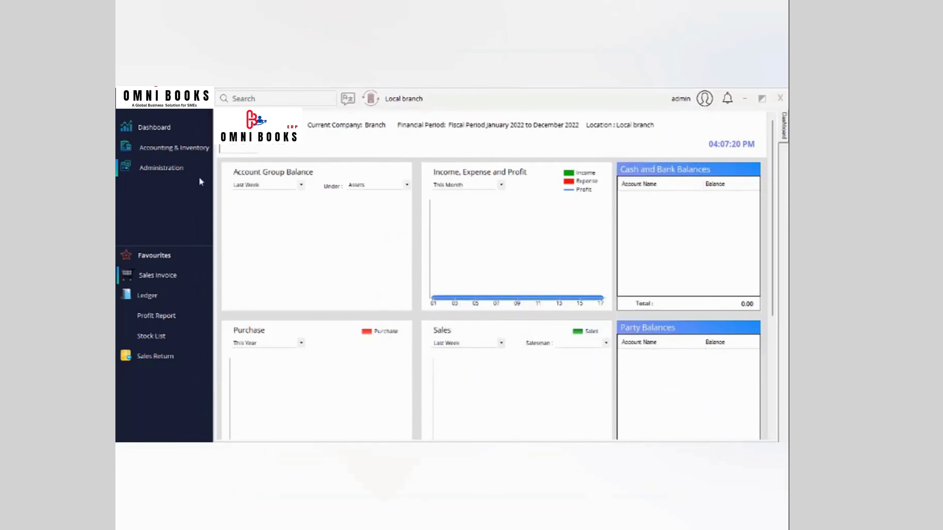
# - Open the Branch master from Accounting & Inventory > Masters
pyautogui.click(174, 148)
pyautogui.moveTo(259, 153)
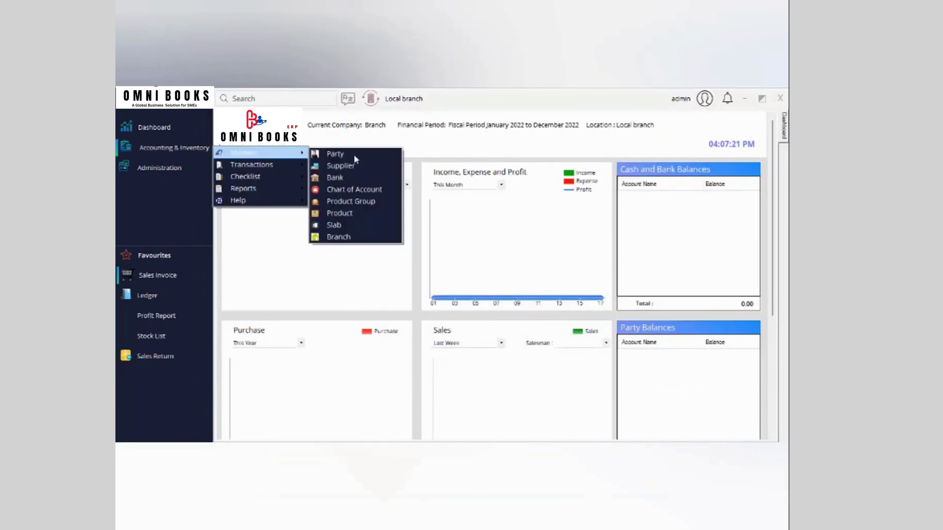
pyautogui.click(353, 238)
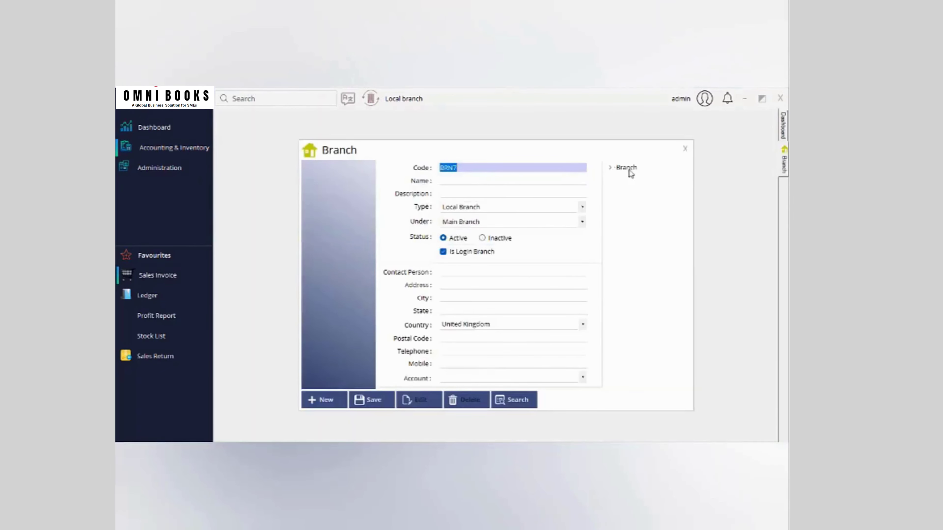
# - Save Branch 1 as a Local Branch type and expand the tree under Main Branch
pyautogui.click(498, 180)
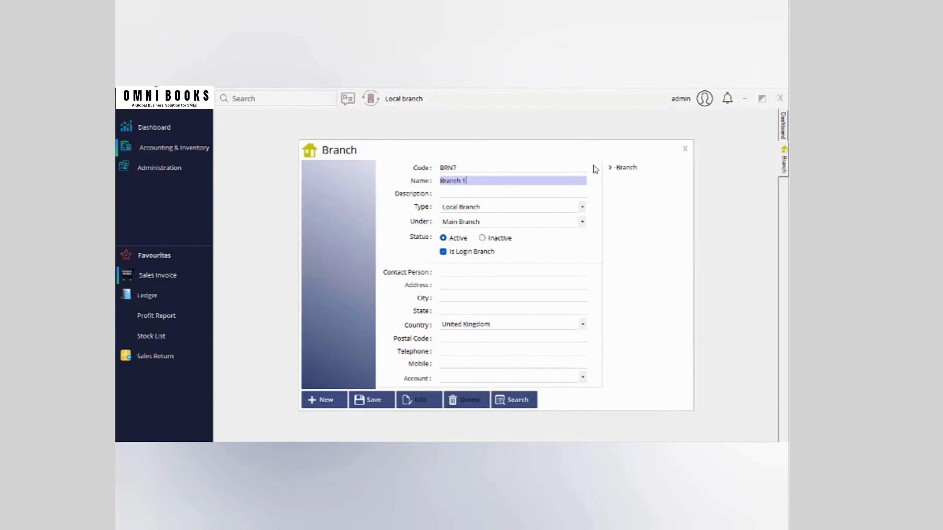
pyautogui.click(464, 212)
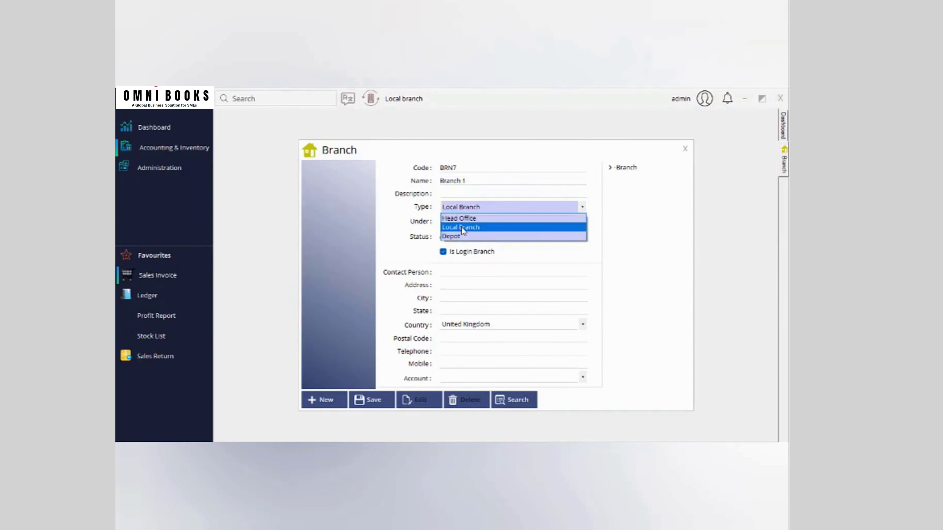
pyautogui.click(482, 228)
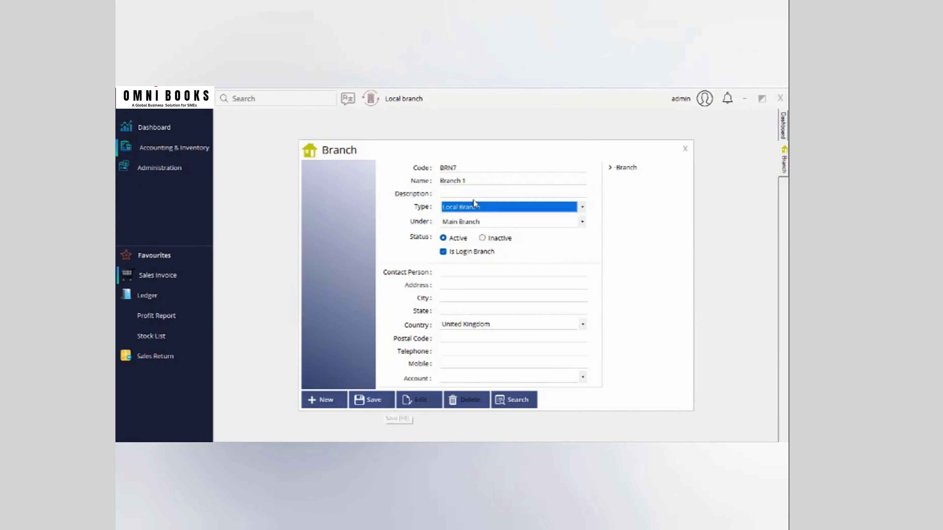
pyautogui.click(354, 400)
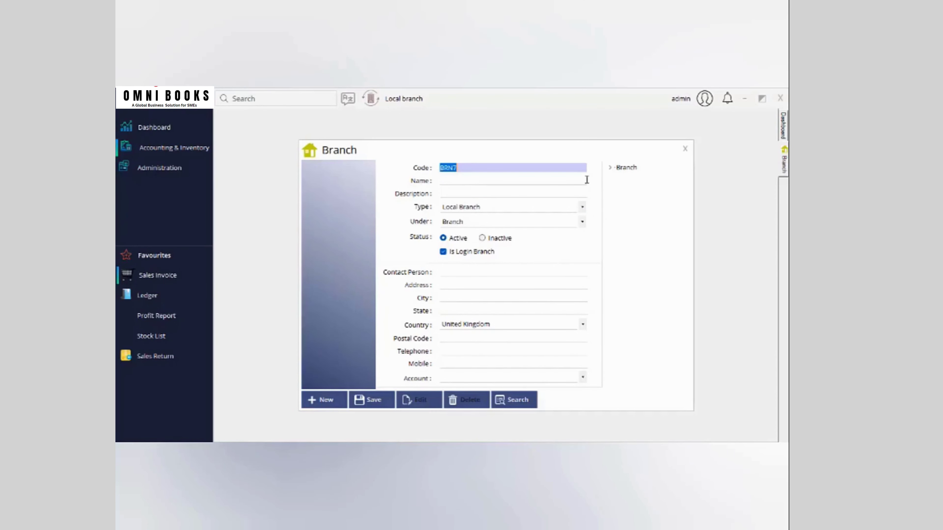
pyautogui.click(610, 168)
pyautogui.click(620, 178)
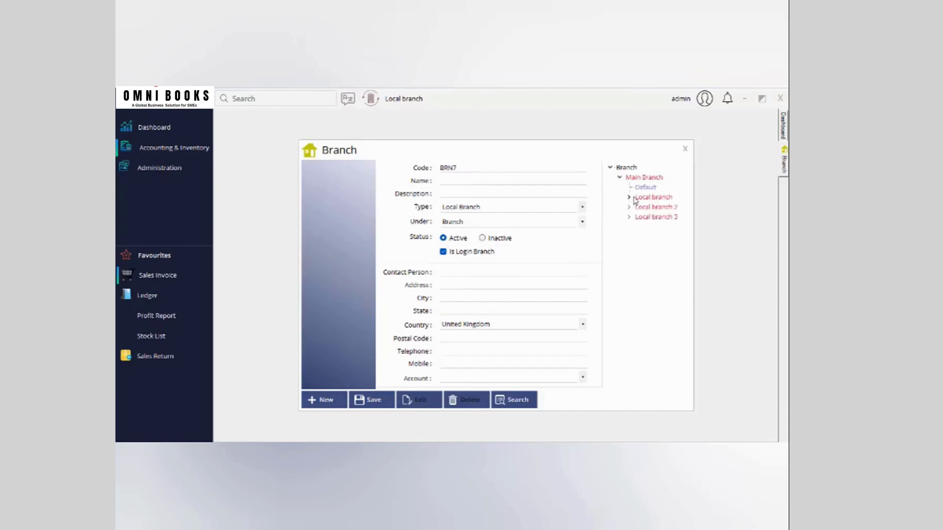
# - Review the Local branch record, keeping type Local Branch under Main Branch
pyautogui.click(648, 197)
pyautogui.click(429, 392)
pyautogui.press('Tab')
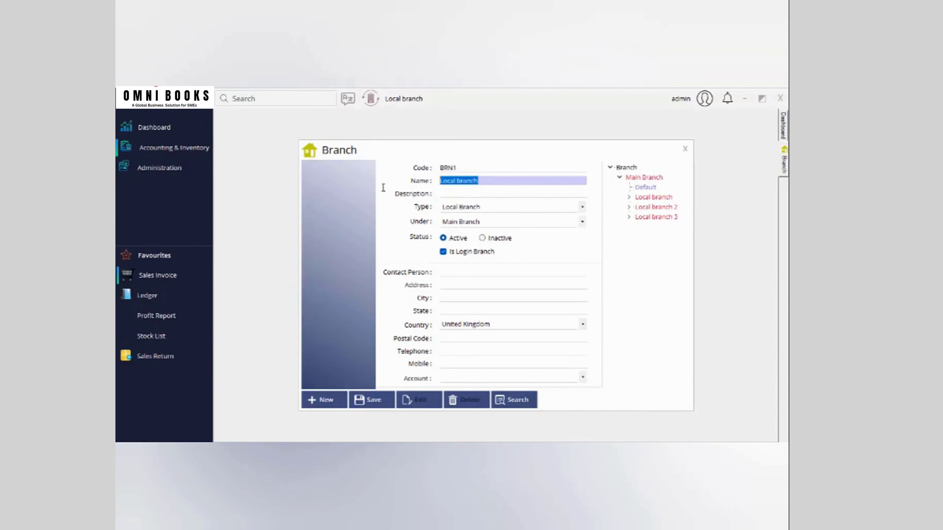
pyautogui.click(480, 210)
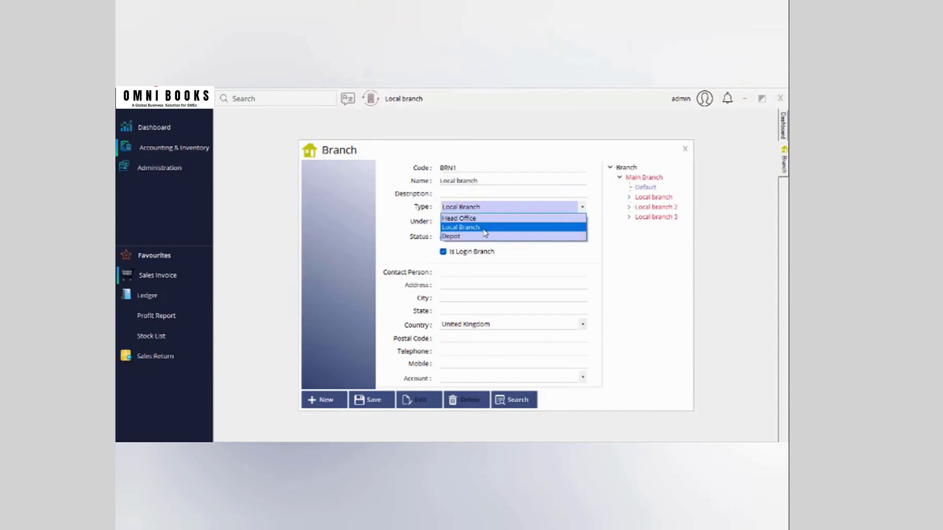
pyautogui.click(481, 229)
pyautogui.click(476, 226)
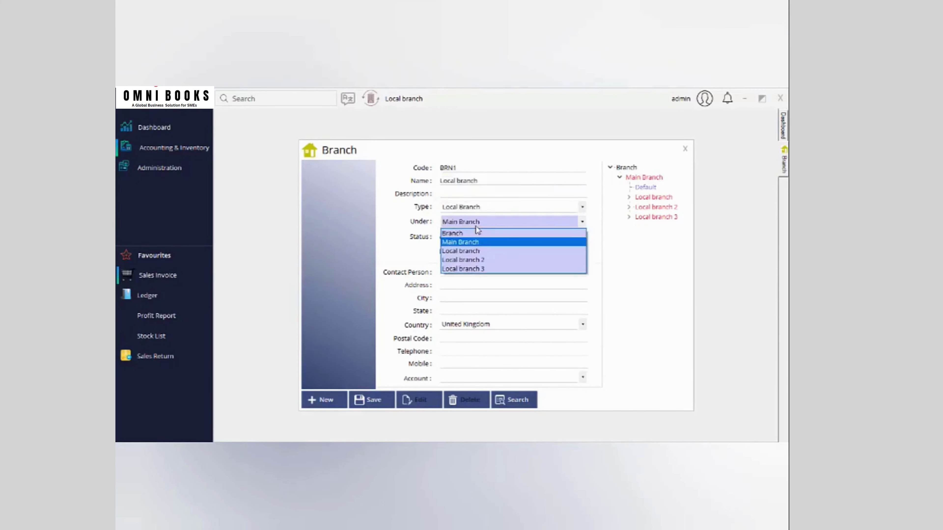
pyautogui.click(476, 226)
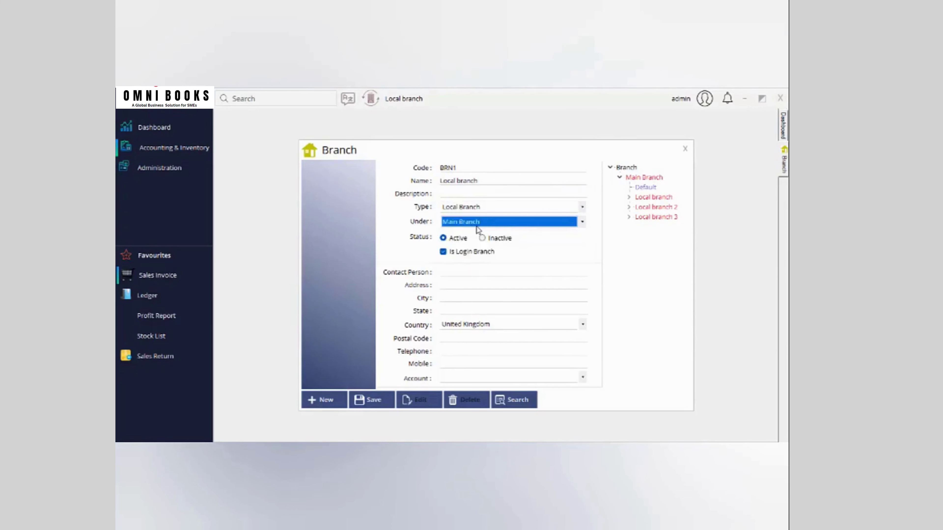
# - Save loc1 as a Depot branch under Local branch
pyautogui.click(629, 197)
pyautogui.click(646, 207)
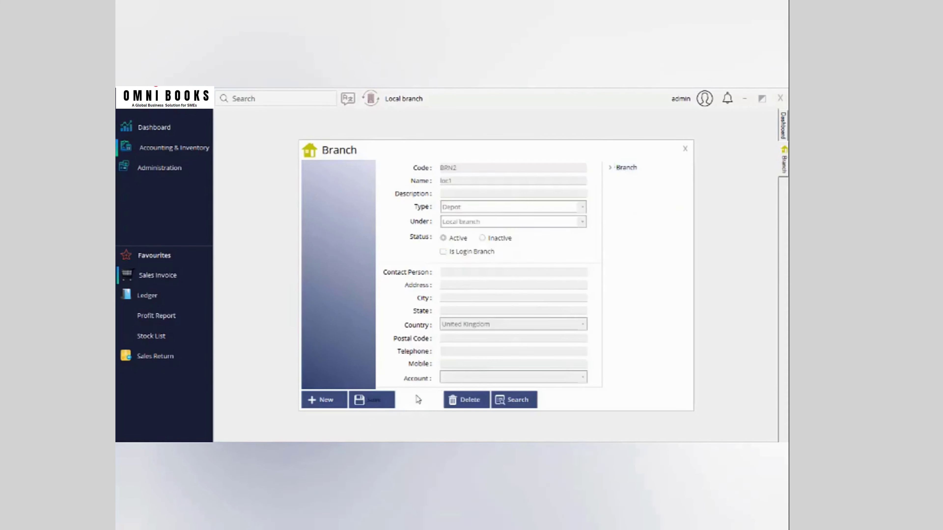
pyautogui.click(460, 179)
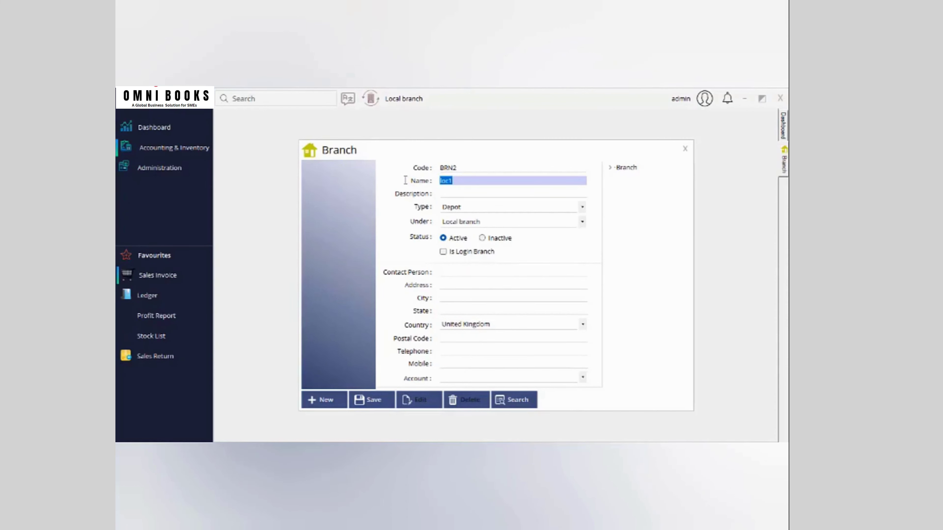
pyautogui.click(481, 208)
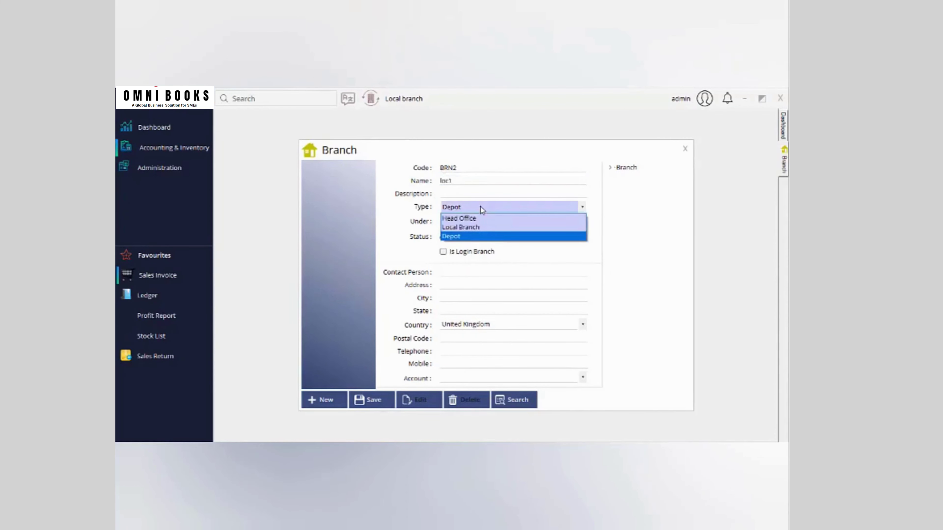
pyautogui.click(480, 206)
pyautogui.click(481, 221)
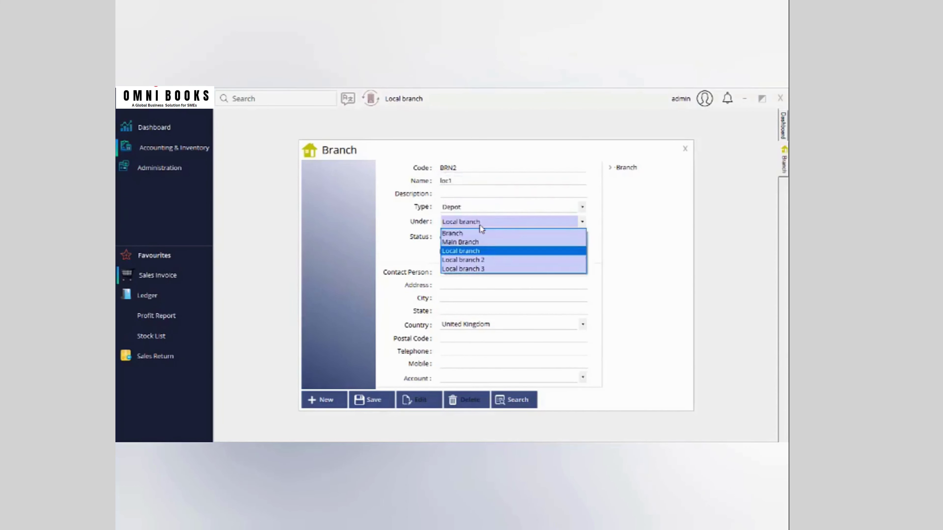
pyautogui.click(484, 253)
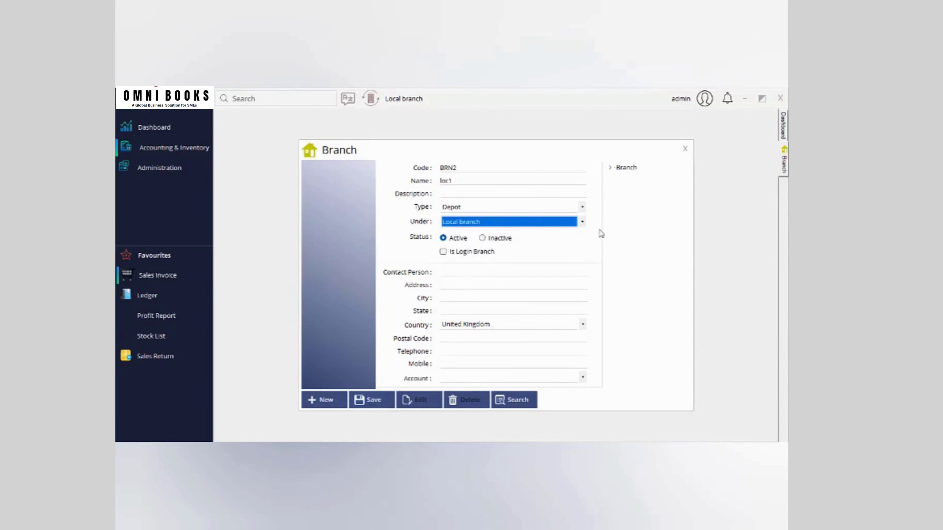
pyautogui.click(610, 168)
# - Expand Local branch, Local branch 2 and Local branch 3 in the tree, then close Branch setup
pyautogui.click(619, 178)
pyautogui.click(629, 197)
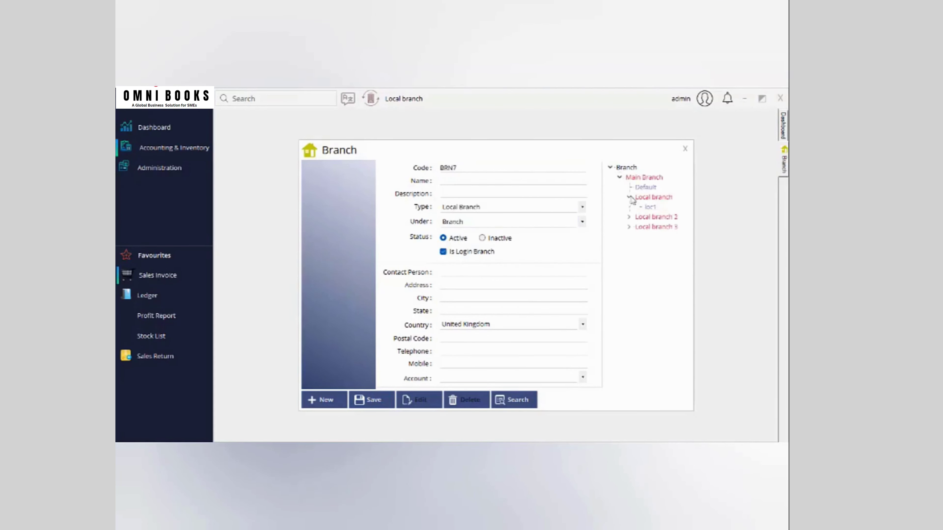
pyautogui.click(630, 217)
pyautogui.click(628, 237)
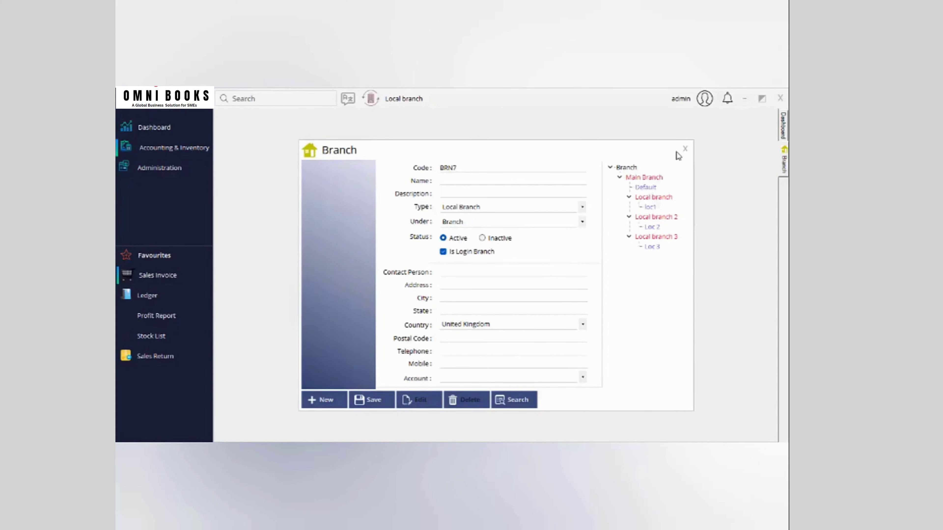
pyautogui.click(686, 151)
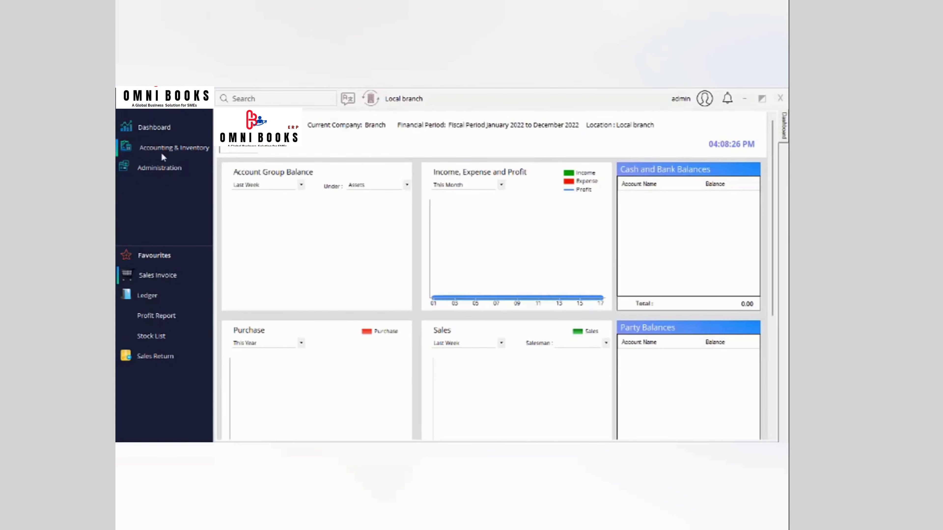
# - Start a new product named product 1 in product group Master
pyautogui.click(177, 148)
pyautogui.moveTo(228, 155)
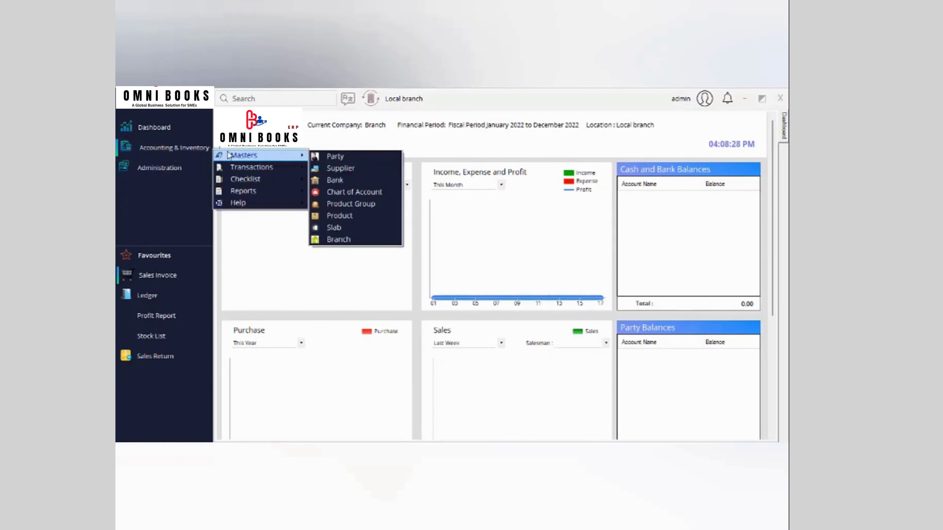
pyautogui.click(339, 215)
pyautogui.click(424, 151)
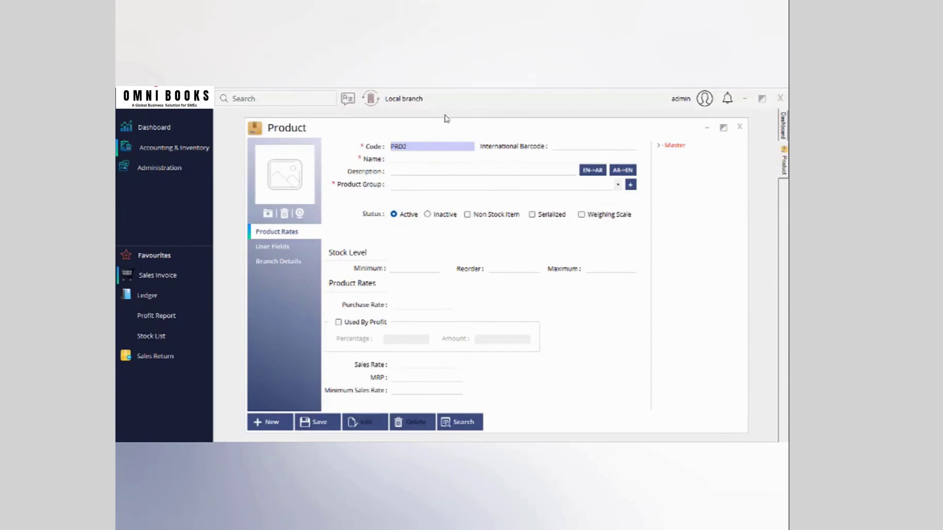
pyautogui.click(423, 157)
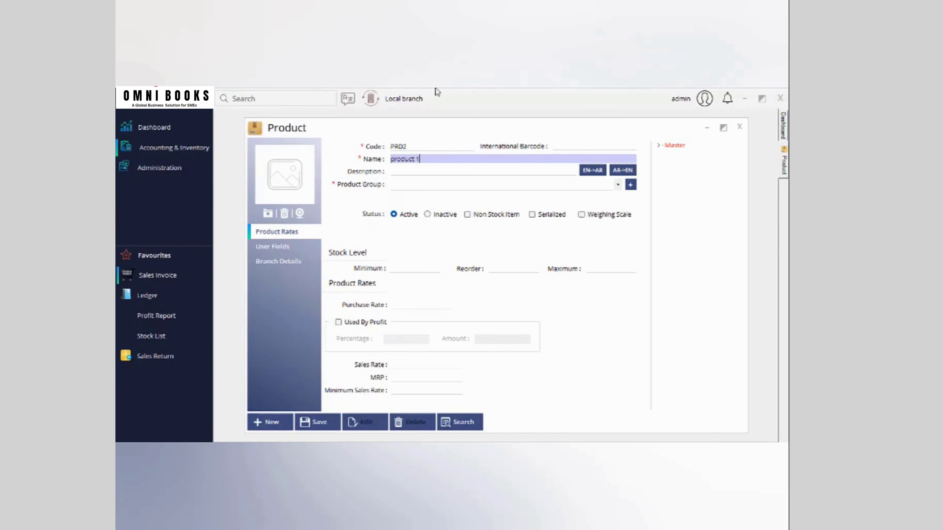
pyautogui.click(478, 181)
pyautogui.click(476, 197)
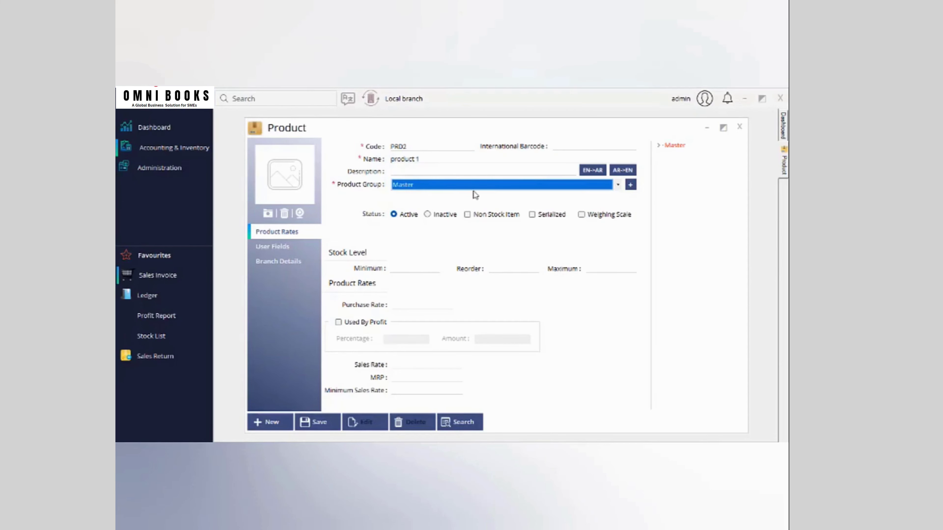
# - Enter purchase rate 10 and sales rate 20, then show the product's Branch Details
pyautogui.click(414, 303)
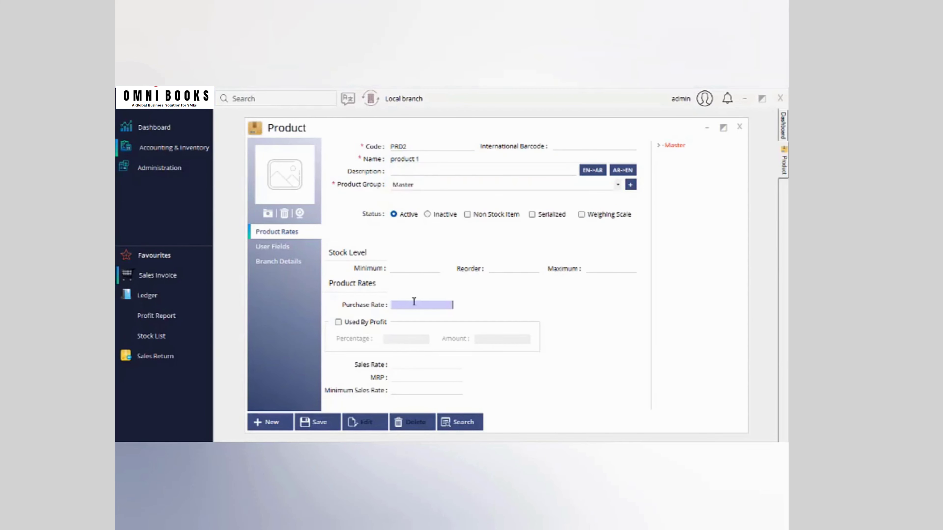
pyautogui.write('10')
pyautogui.click(425, 366)
pyautogui.write('20')
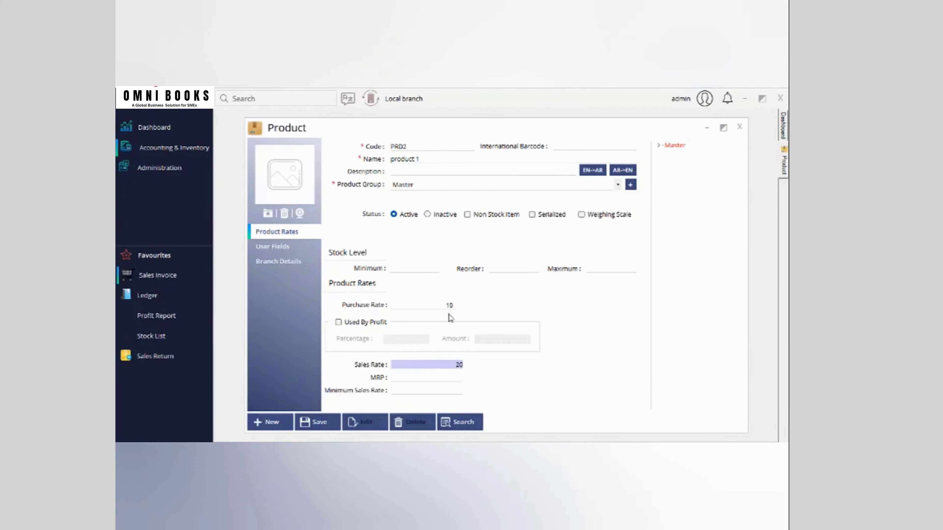
pyautogui.click(429, 159)
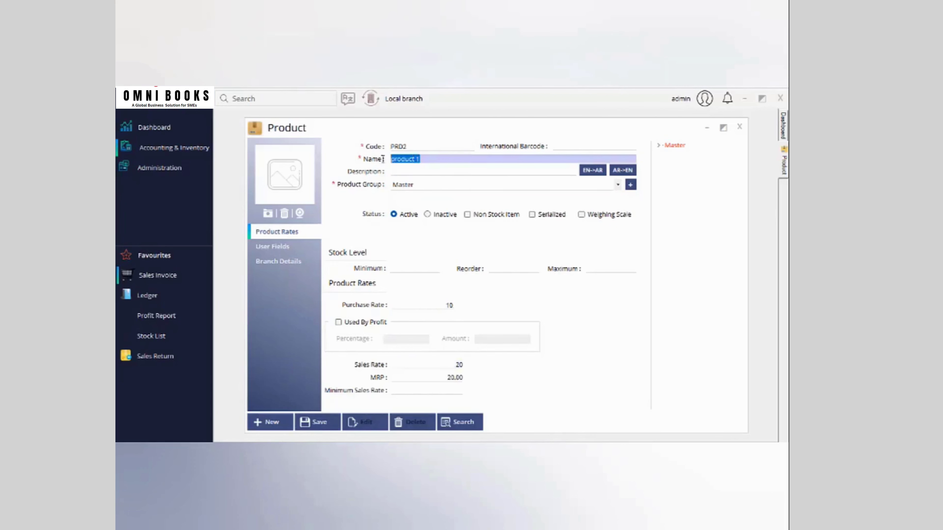
pyautogui.click(262, 265)
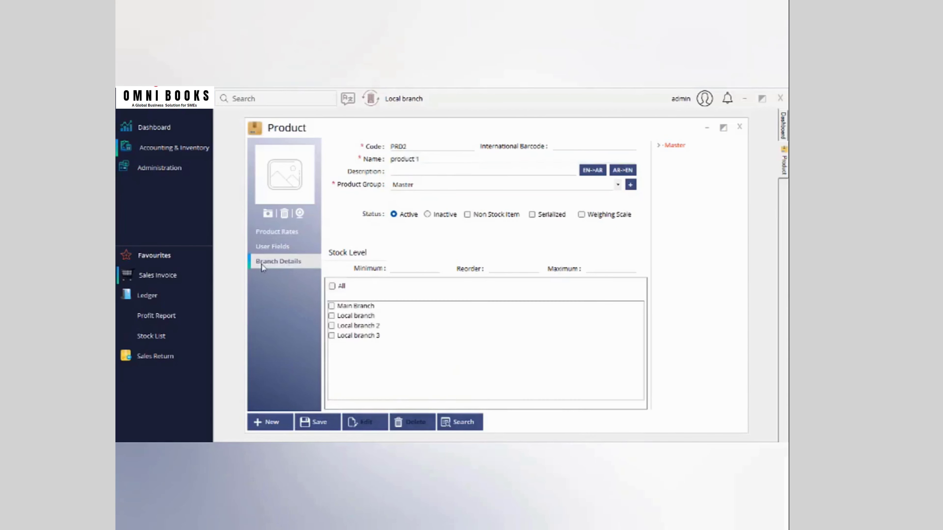
# - Tick only Main Branch and Local branch for product 1, leaving Local branch 2 and 3 off, and save
pyautogui.click(332, 316)
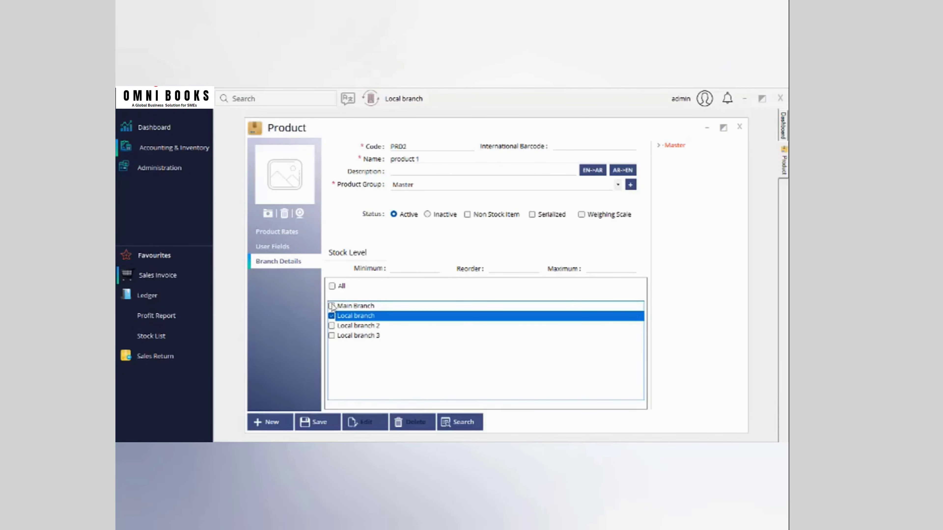
pyautogui.click(331, 326)
pyautogui.click(332, 335)
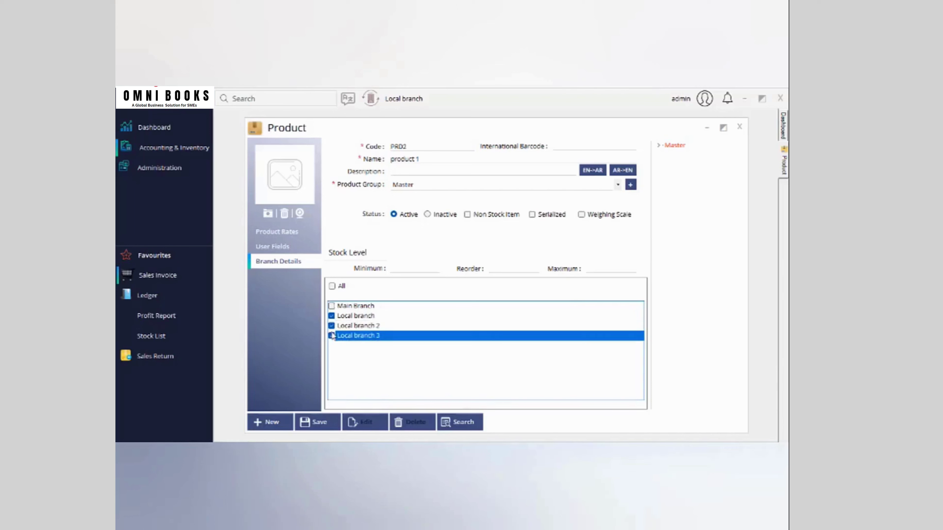
pyautogui.click(332, 306)
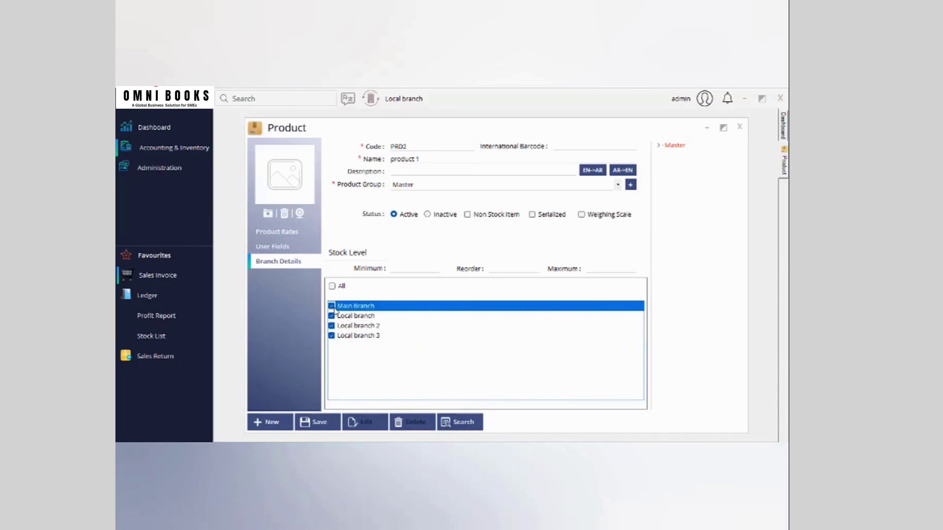
pyautogui.click(332, 326)
pyautogui.click(332, 335)
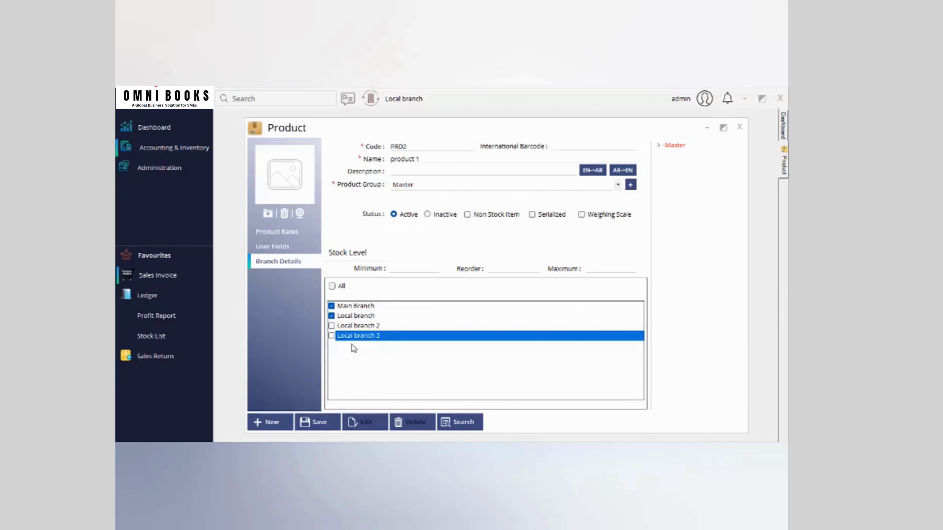
pyautogui.click(316, 422)
# - Reopen product 1 (PRD2) from the Master tree, verify Main Branch and Local branch are ticked, and close
pyautogui.click(481, 306)
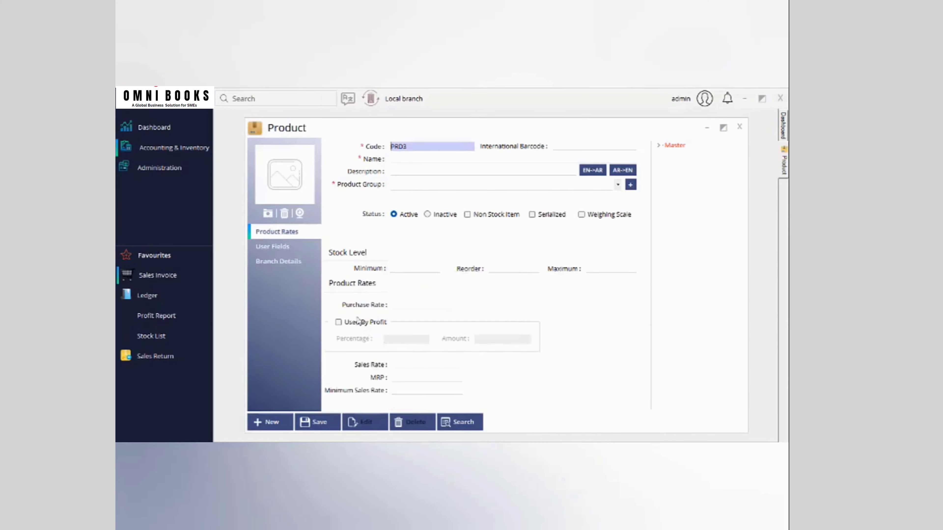
pyautogui.click(658, 145)
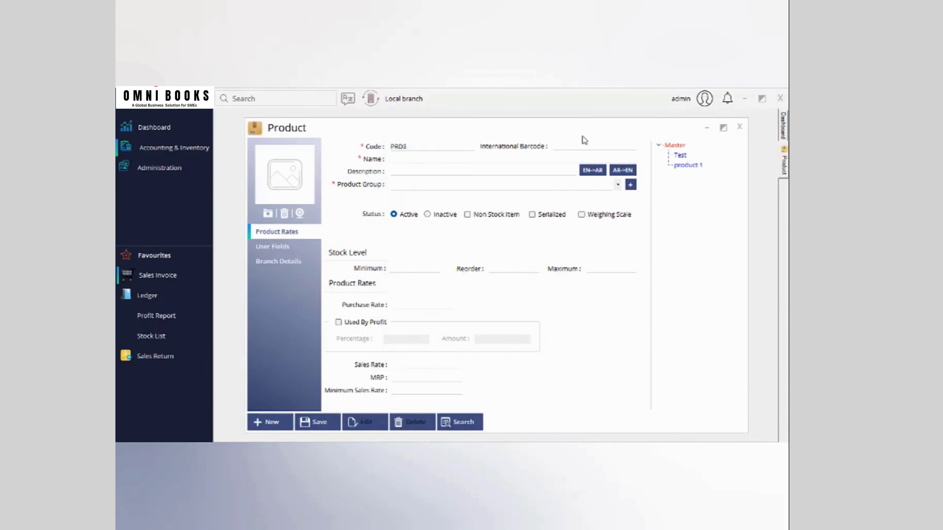
pyautogui.click(680, 155)
pyautogui.click(688, 165)
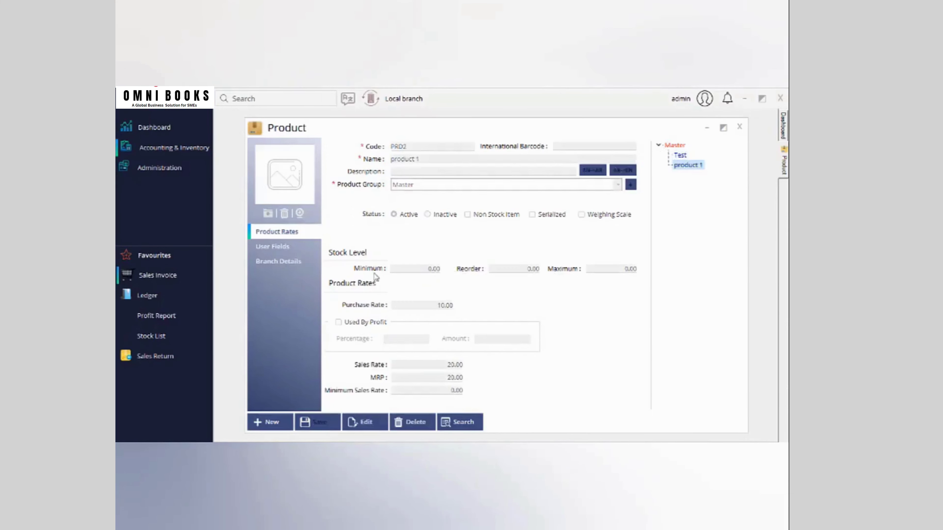
pyautogui.click(288, 263)
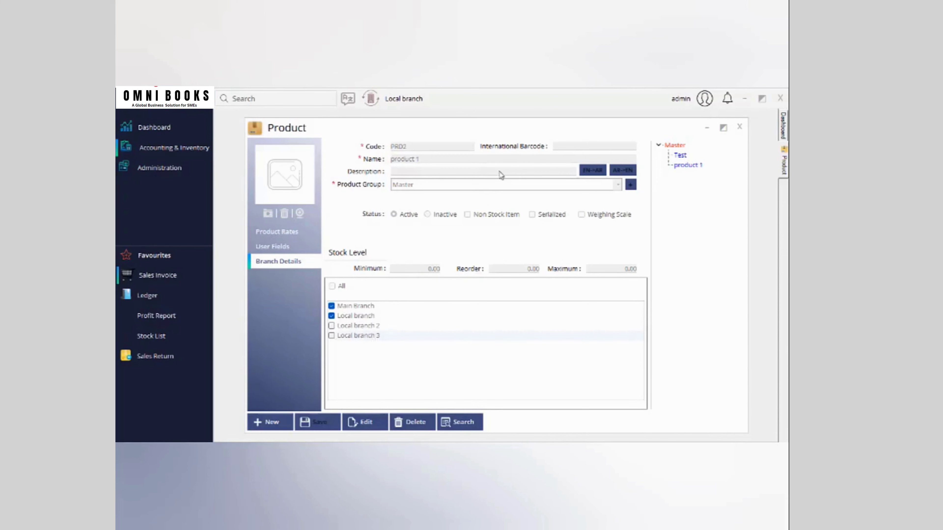
pyautogui.click(738, 127)
# - Open the Party master from Accounting & Inventory > Masters
pyautogui.click(178, 152)
pyautogui.moveTo(245, 164)
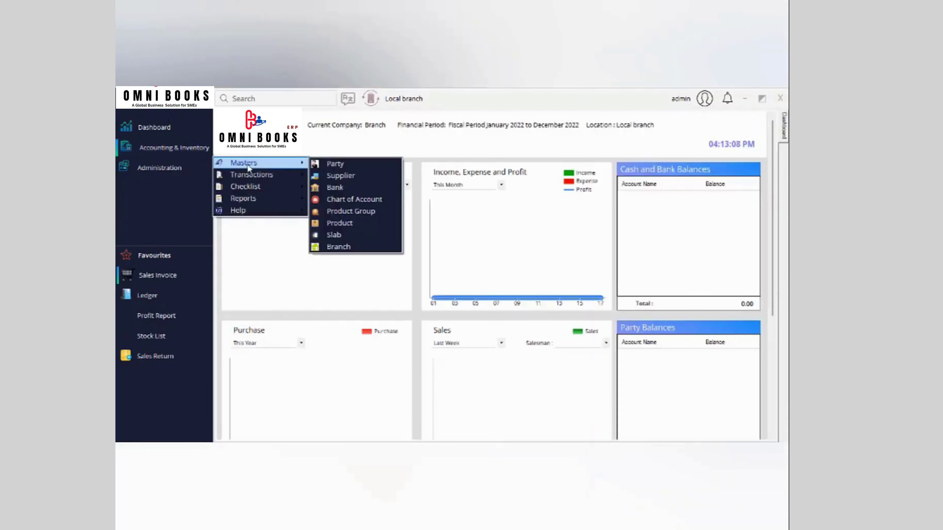
pyautogui.click(351, 165)
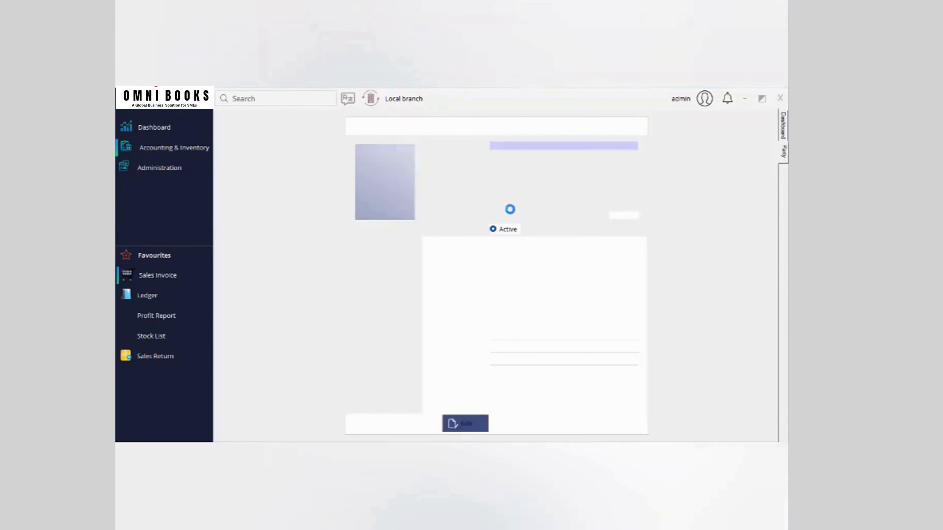
# - Enter party1 with Local branch and Local branch 2 ticked in Branch Details, then close the form
pyautogui.click(401, 314)
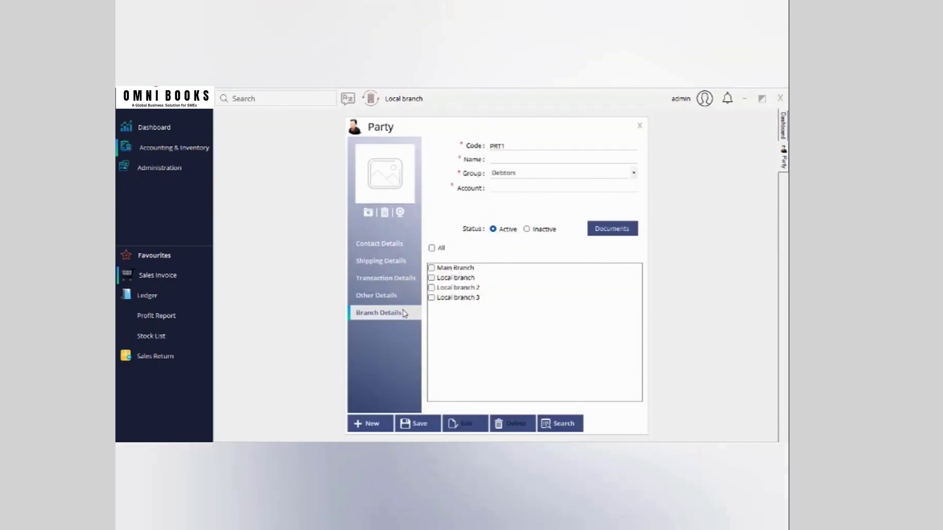
pyautogui.click(445, 278)
pyautogui.click(446, 288)
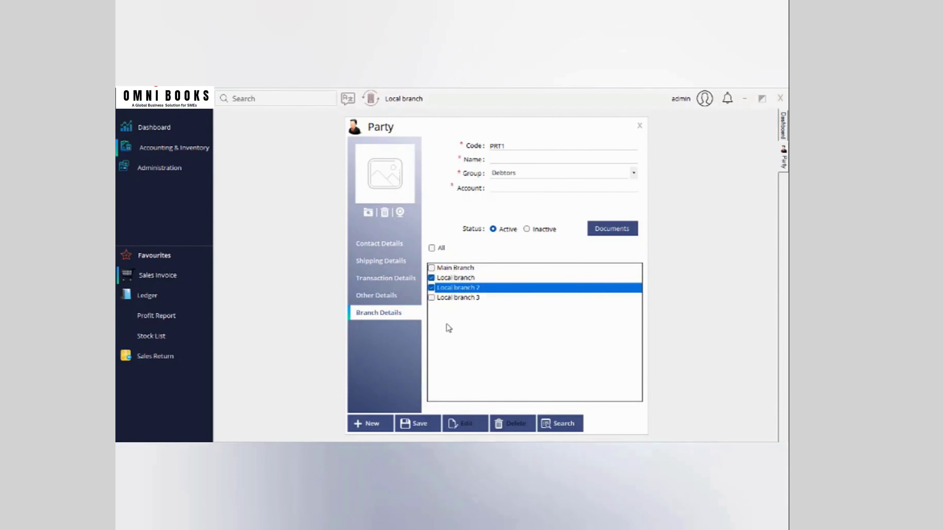
pyautogui.click(501, 159)
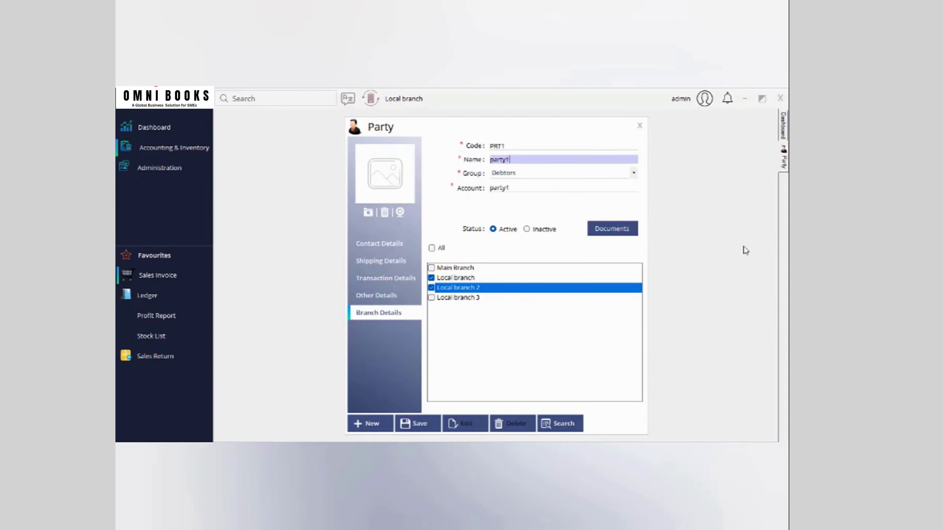
pyautogui.click(467, 277)
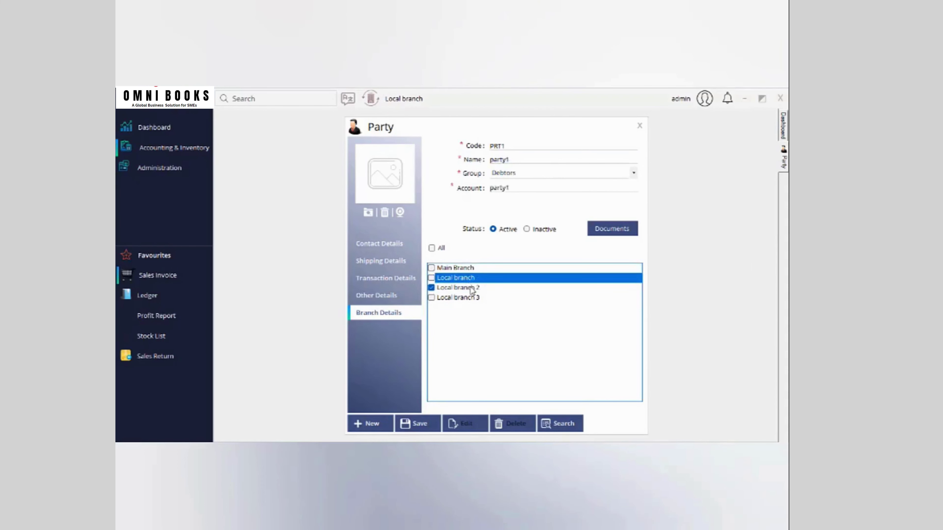
pyautogui.click(431, 278)
pyautogui.click(645, 126)
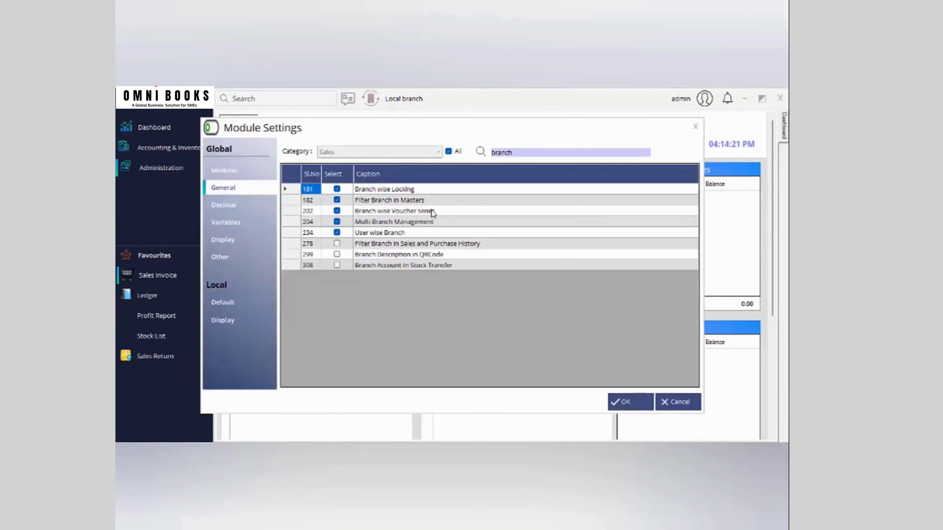
# - Apply starting voucher series LBA to Local branch and save it
pyautogui.click(433, 214)
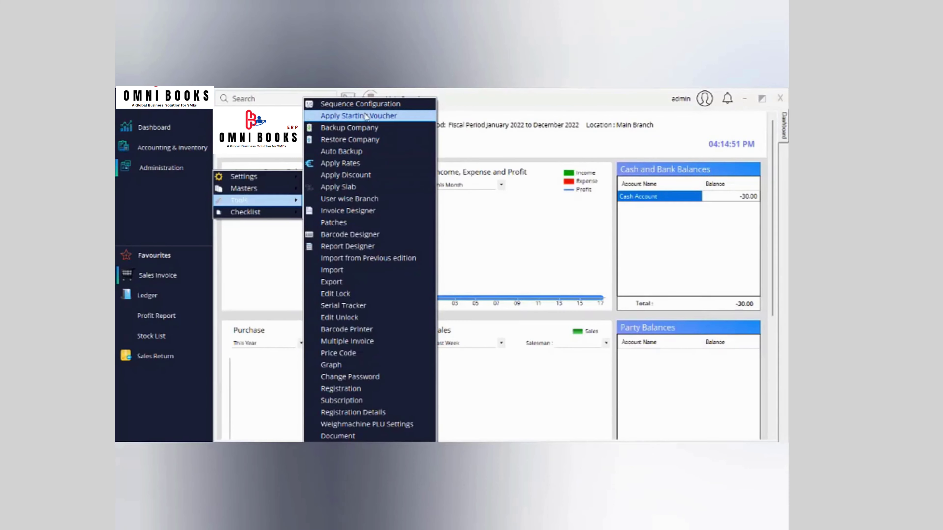
pyautogui.click(366, 116)
pyautogui.click(553, 215)
pyautogui.click(554, 214)
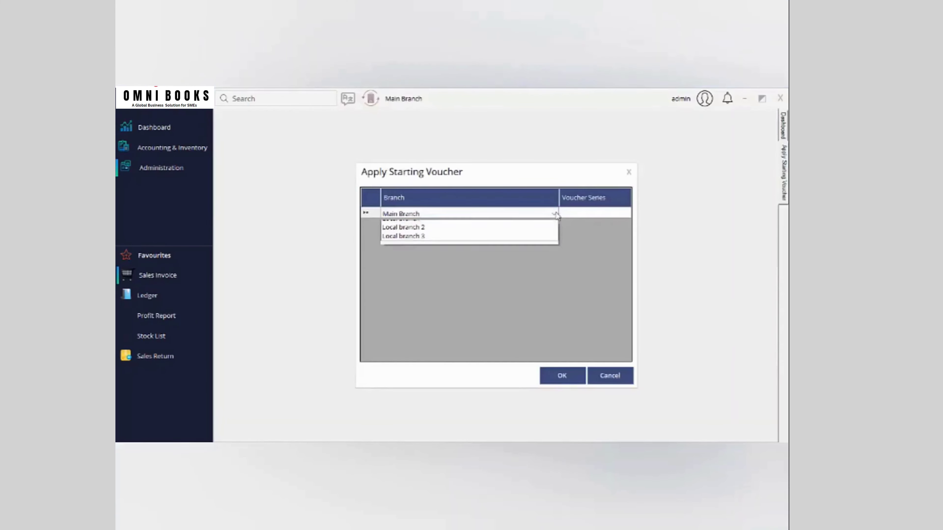
pyautogui.click(478, 234)
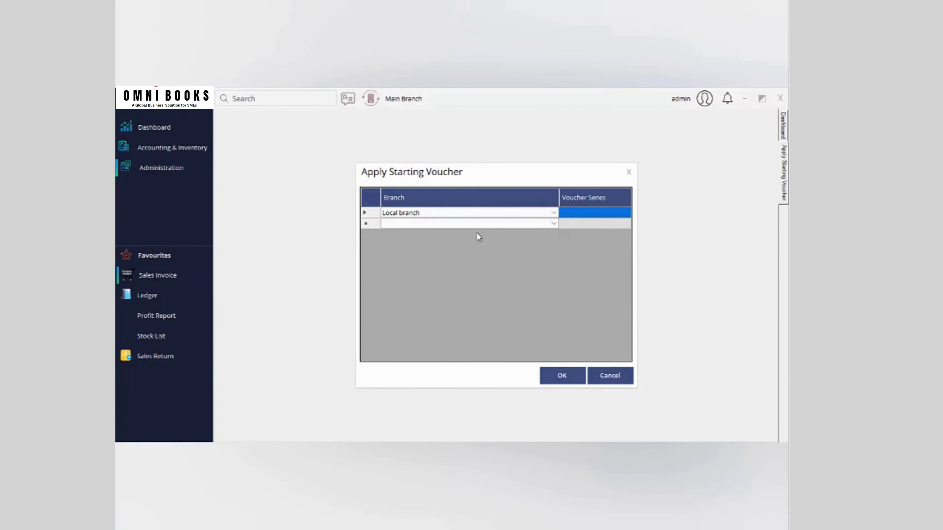
pyautogui.write('LB')
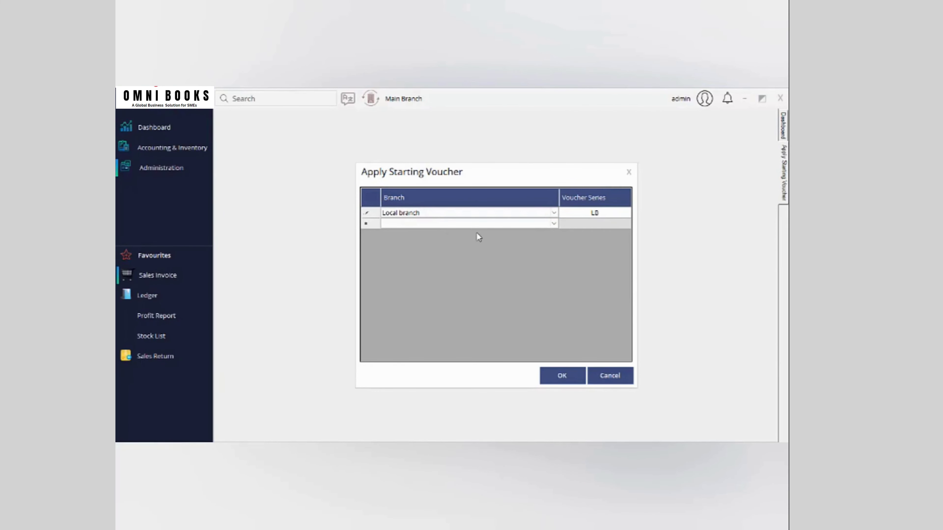
pyautogui.write('A')
pyautogui.click(554, 373)
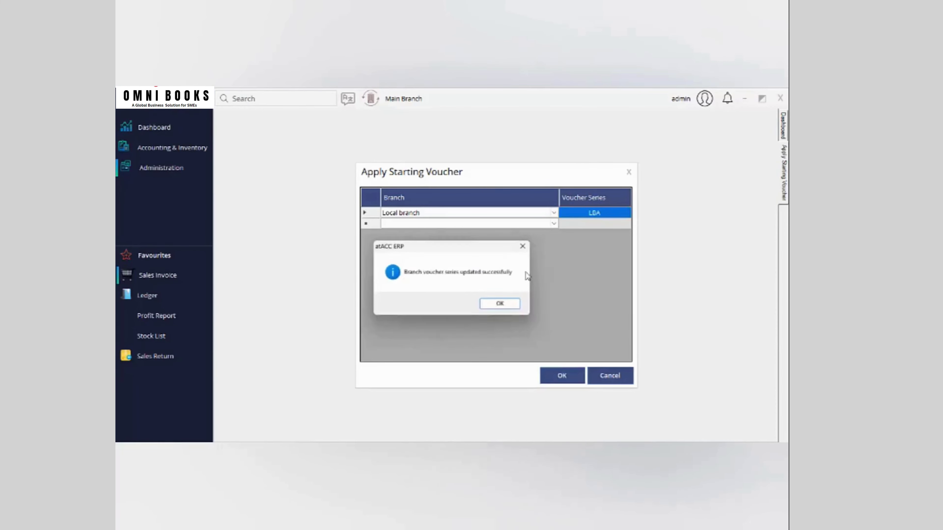
pyautogui.click(502, 306)
# - Add a Local branch 2 row with voucher series LBB
pyautogui.click(554, 223)
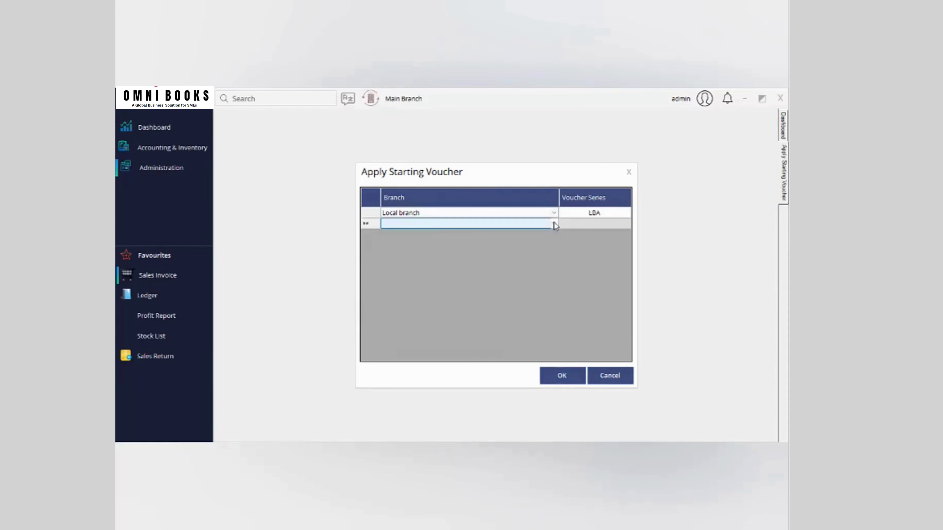
pyautogui.click(554, 224)
pyautogui.click(506, 257)
pyautogui.press('Tab')
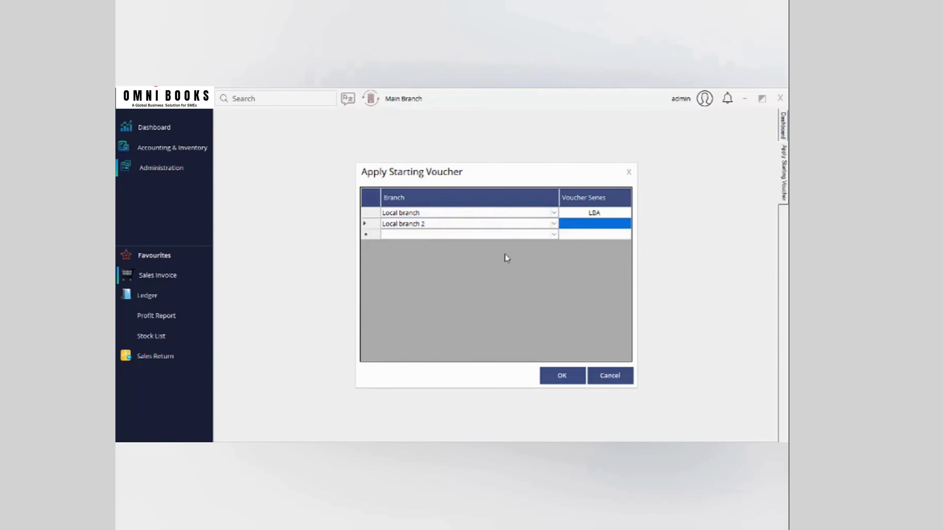
pyautogui.write('LB')
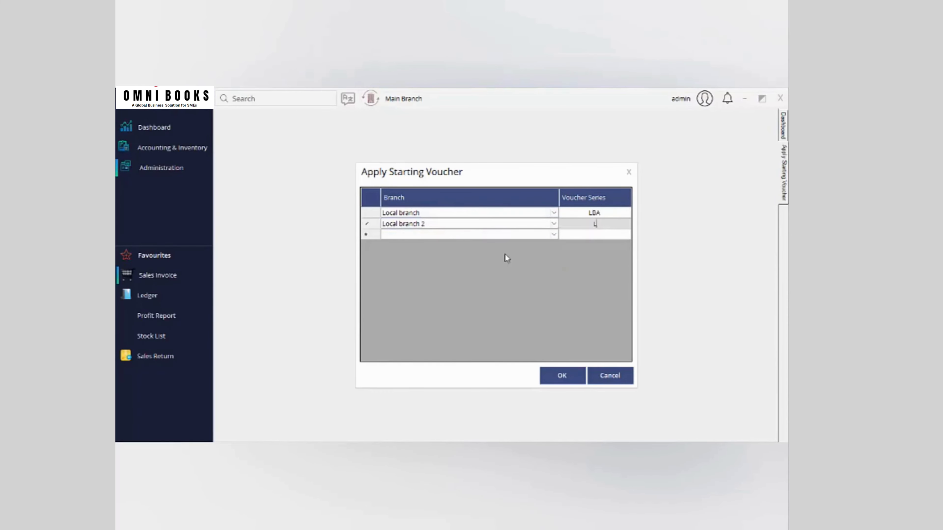
pyautogui.write('B')
# - Save voucher series LBB for Local branch 2 and review the User wise Branch setting
pyautogui.click(561, 375)
pyautogui.click(505, 306)
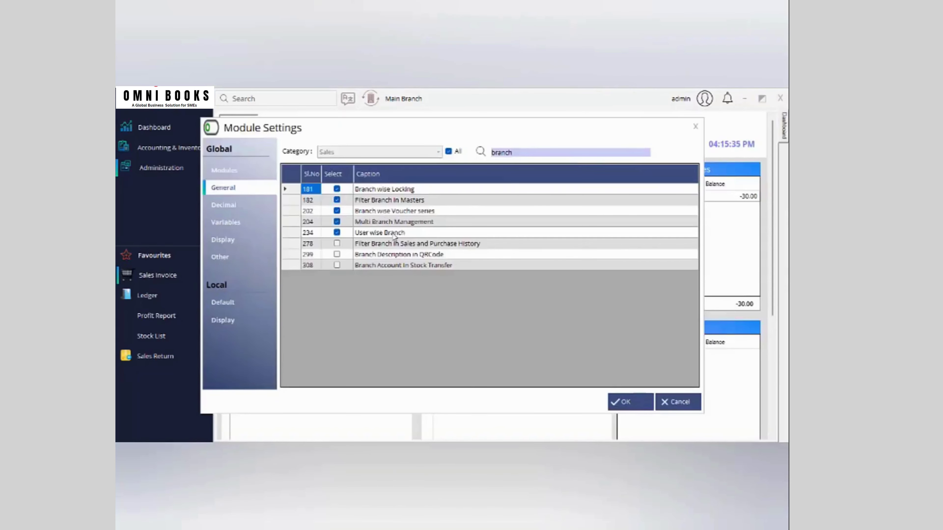
pyautogui.click(401, 234)
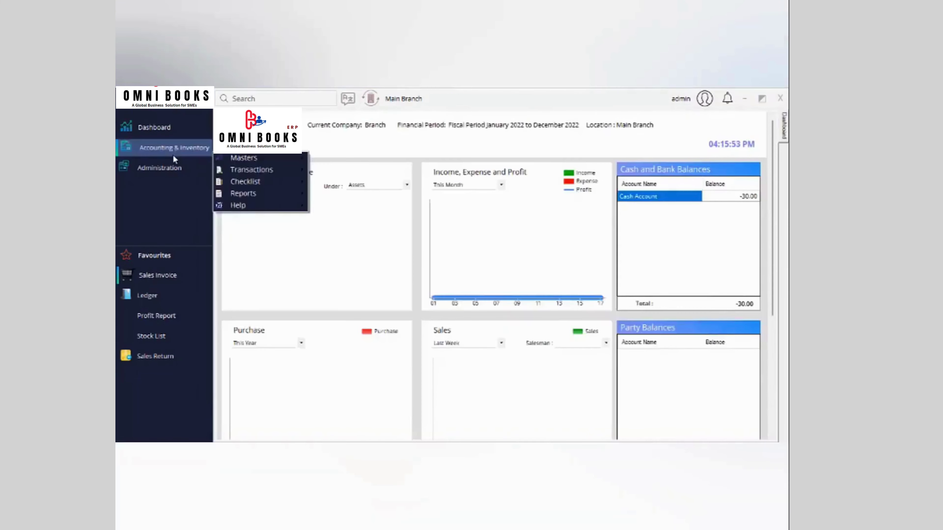
# - Start a new employee named Sales for B1 with type Sales Man
pyautogui.click(173, 172)
pyautogui.moveTo(241, 189)
pyautogui.click(347, 205)
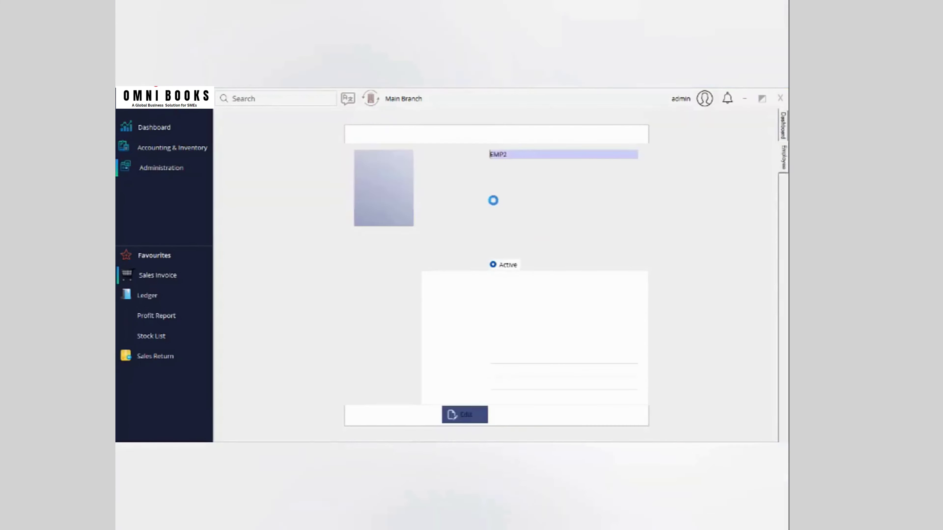
pyautogui.click(516, 168)
pyautogui.write('Sales for B1')
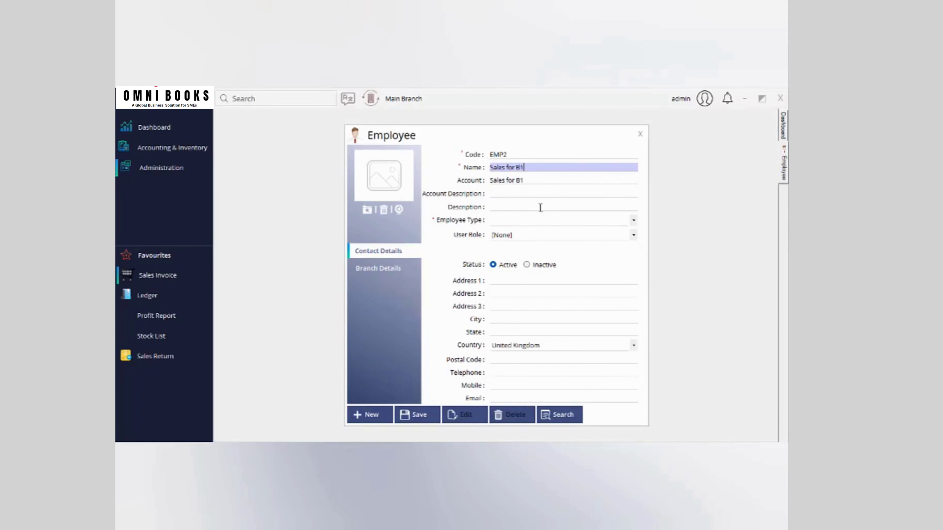
pyautogui.click(520, 220)
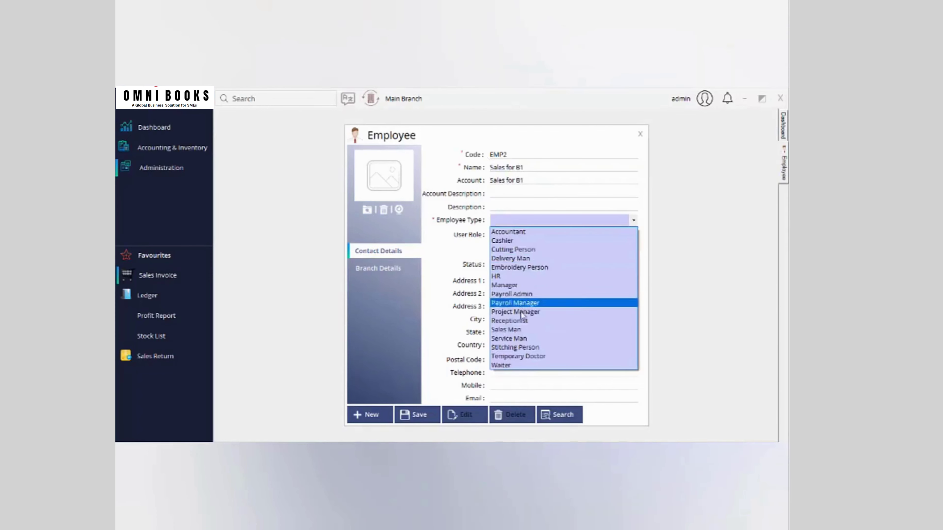
pyautogui.click(519, 329)
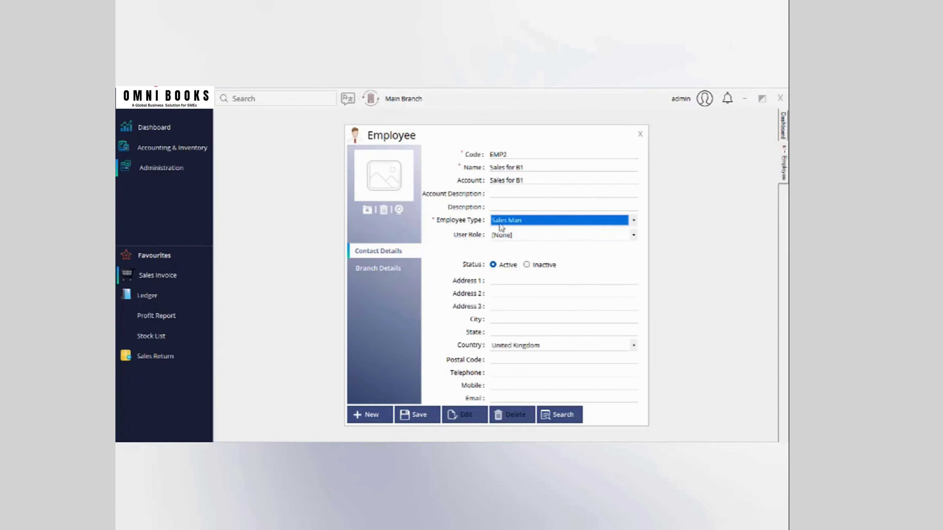
# - Restrict the employee to Local branch with role Inventory Manager, save, and close the form
pyautogui.click(390, 268)
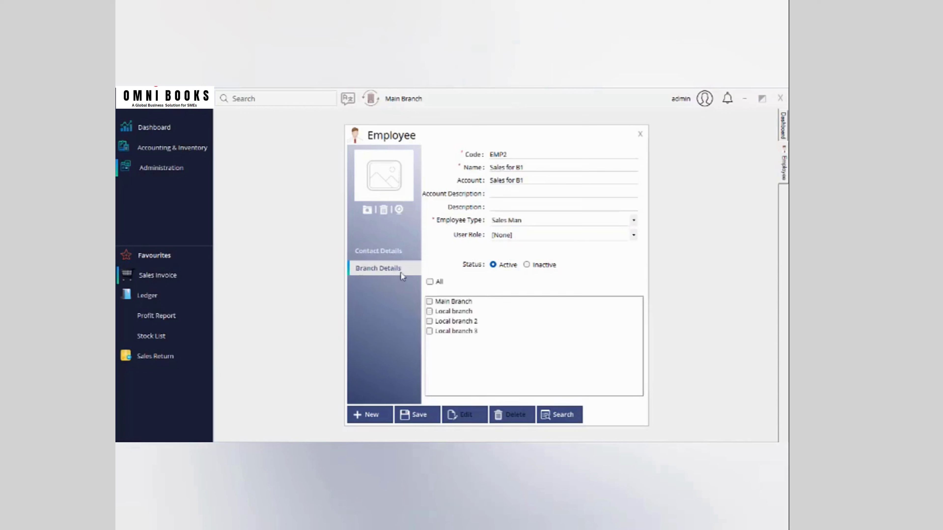
pyautogui.click(429, 312)
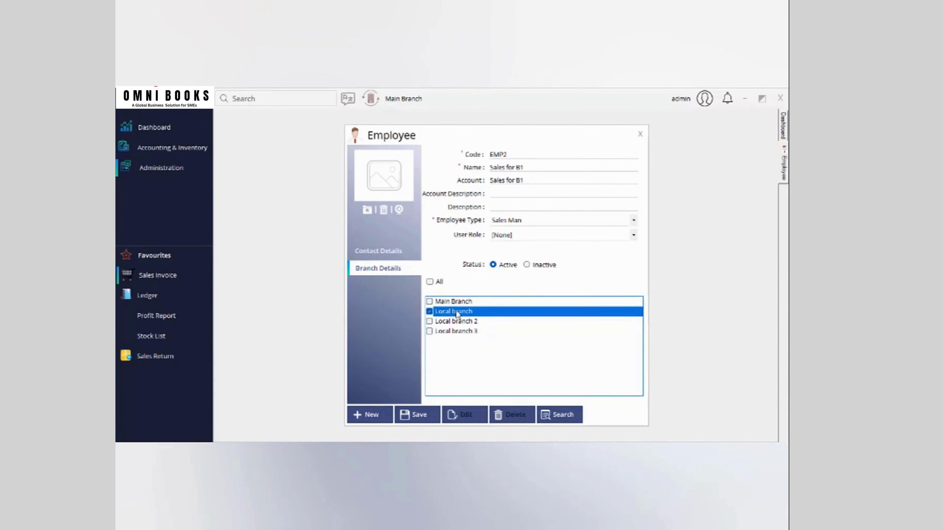
pyautogui.click(508, 235)
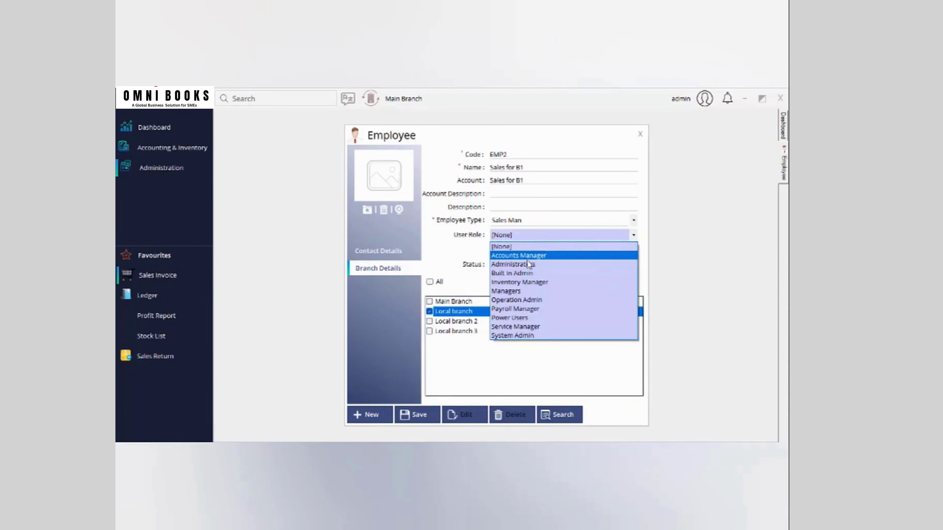
pyautogui.click(520, 281)
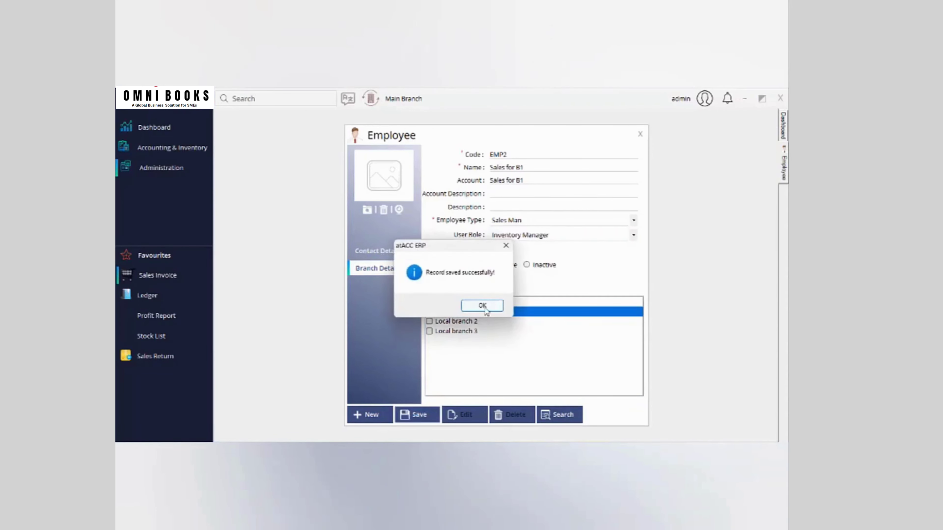
pyautogui.press('Return')
pyautogui.click(641, 136)
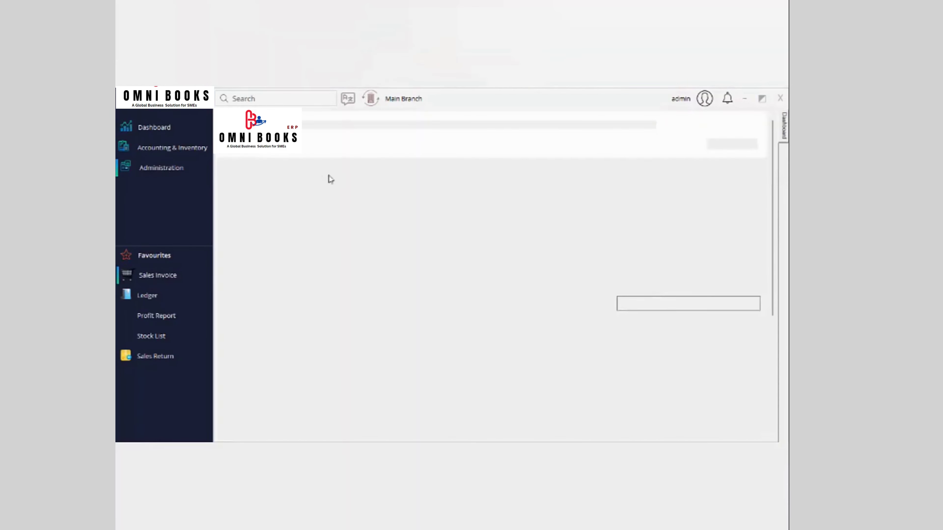
# - Start a new login user with the Inventory Manager role for employee Sales for B1
pyautogui.click(161, 167)
pyautogui.moveTo(276, 184)
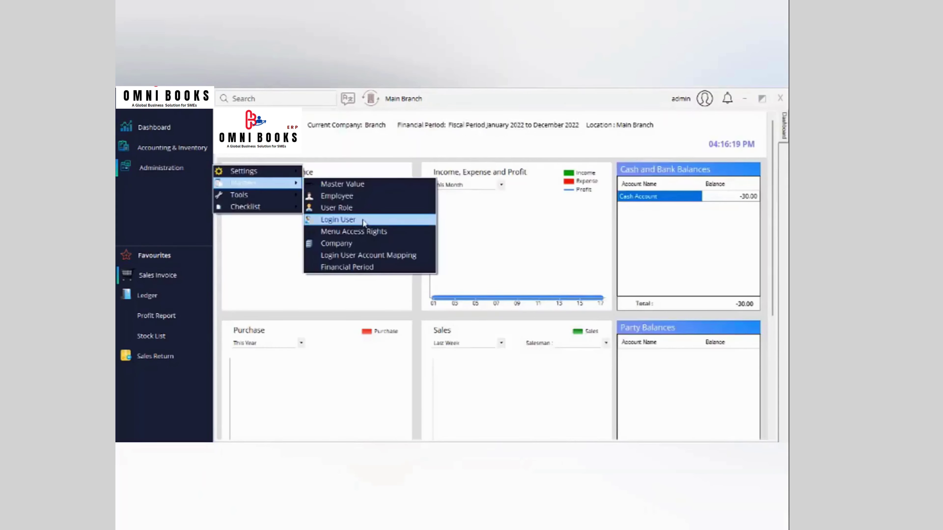
pyautogui.click(368, 221)
pyautogui.click(541, 256)
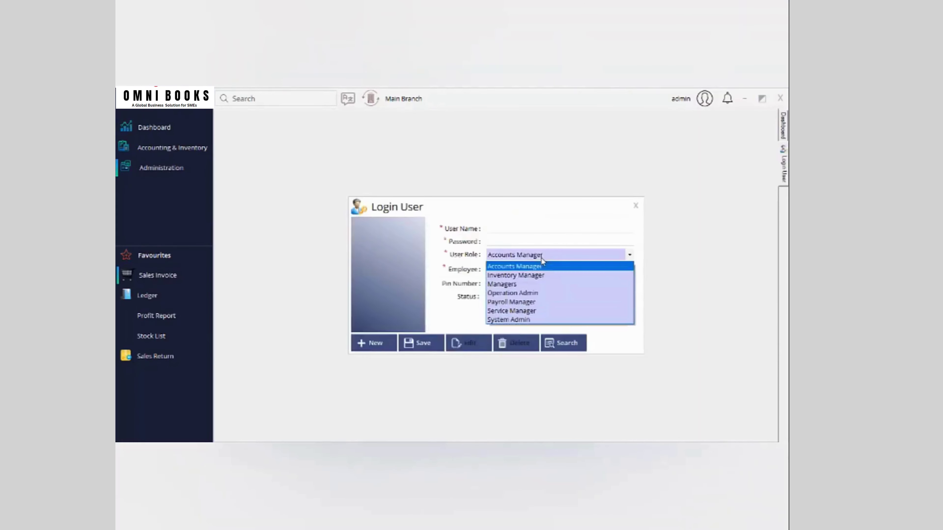
pyautogui.click(541, 275)
pyautogui.press('Tab')
# - Enter the login user name and password, save the user, and close the form
pyautogui.click(504, 227)
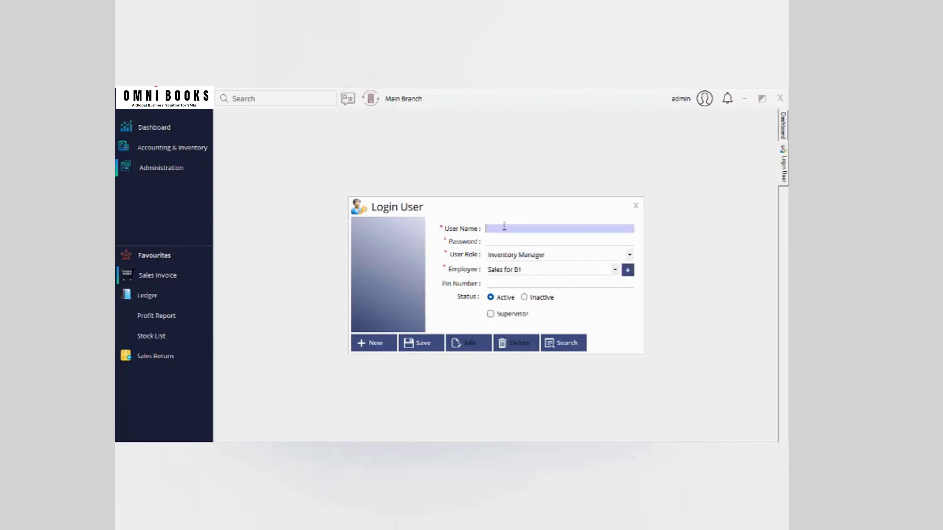
pyautogui.click(511, 240)
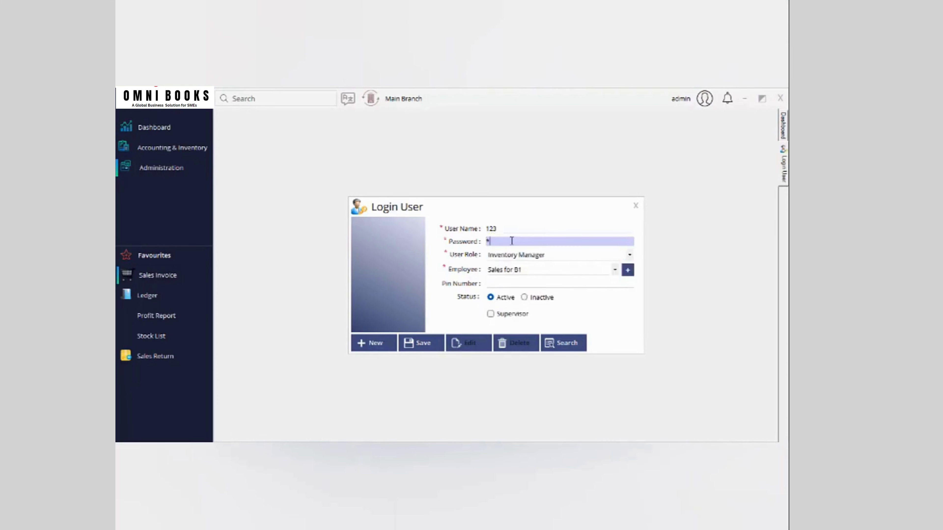
pyautogui.click(421, 342)
pyautogui.click(483, 303)
pyautogui.click(636, 206)
pyautogui.click(157, 168)
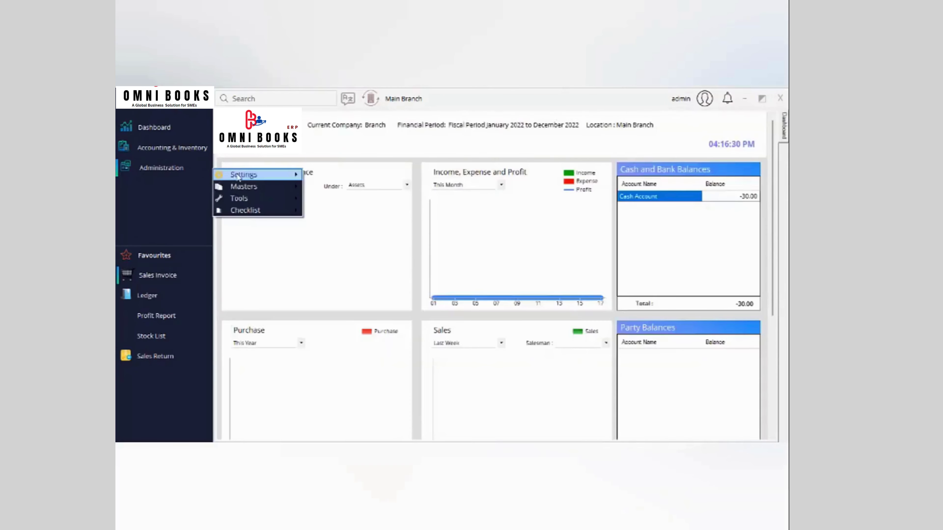
# - In User wise Branch, select the new login user and tick only Local branch
pyautogui.moveTo(249, 198)
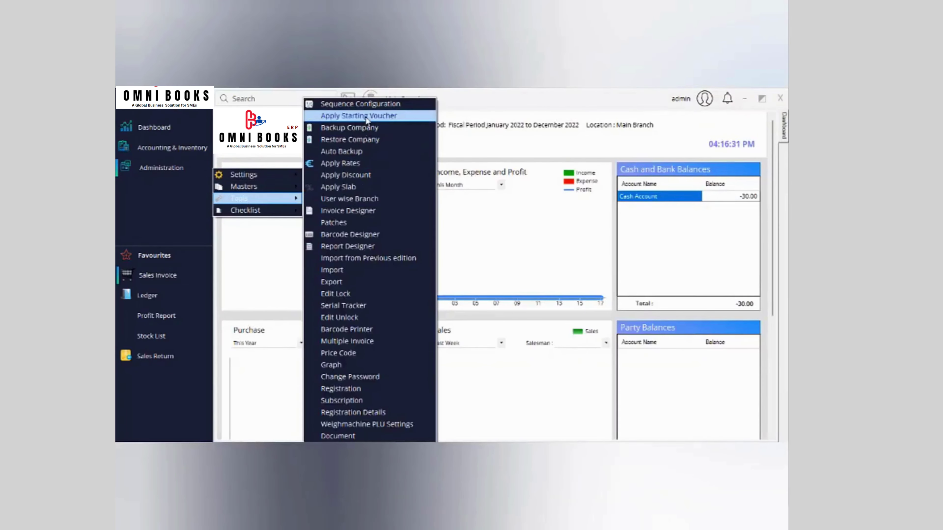
pyautogui.click(363, 200)
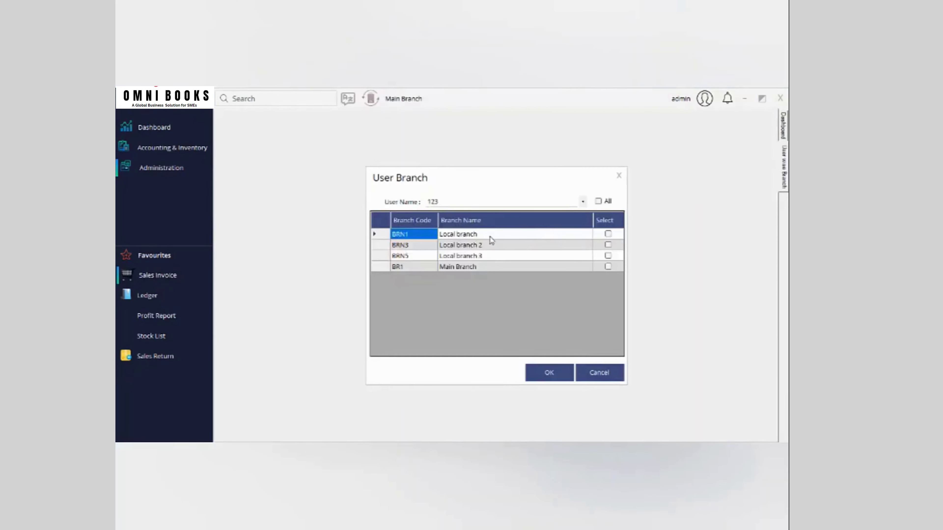
pyautogui.click(459, 204)
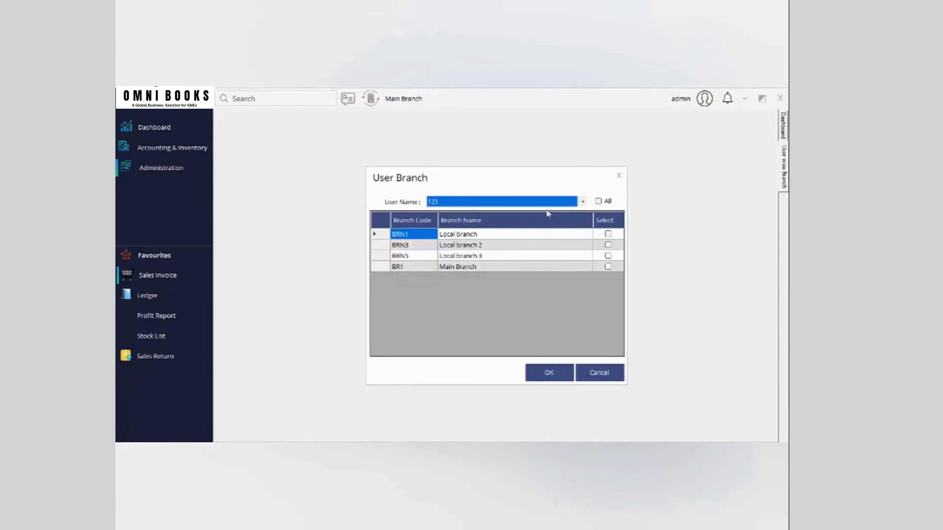
pyautogui.click(608, 245)
pyautogui.click(607, 255)
pyautogui.click(609, 256)
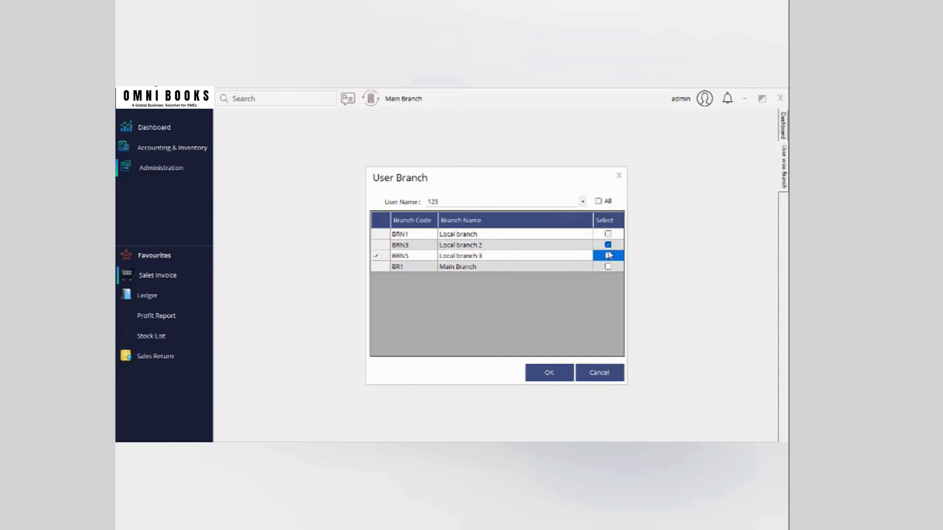
pyautogui.click(464, 233)
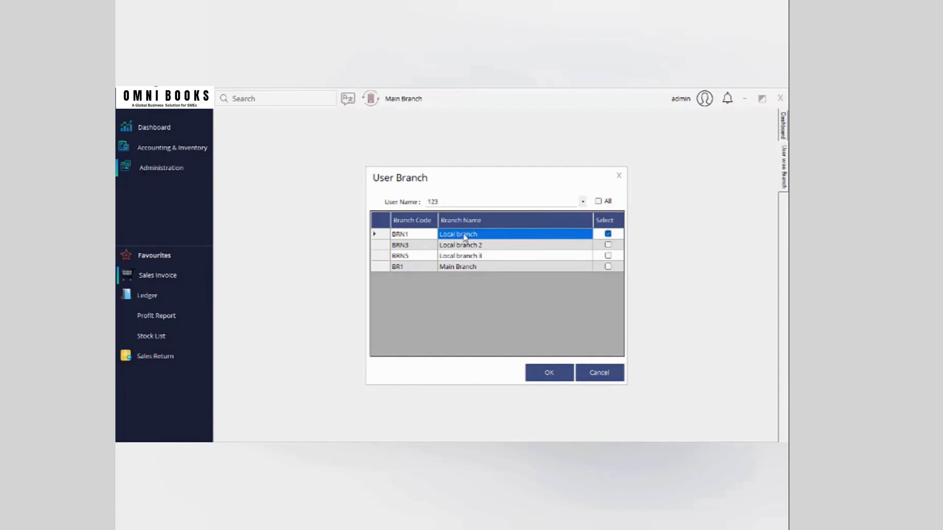
# - Save the user-branch mapping, close the dialog and log off
pyautogui.click(550, 373)
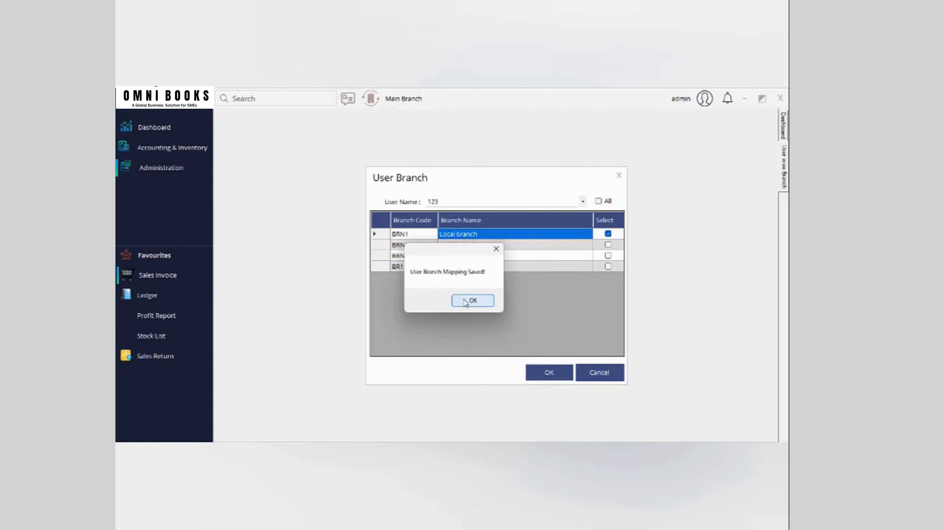
pyautogui.click(455, 301)
pyautogui.click(619, 177)
pyautogui.click(705, 98)
pyautogui.click(740, 112)
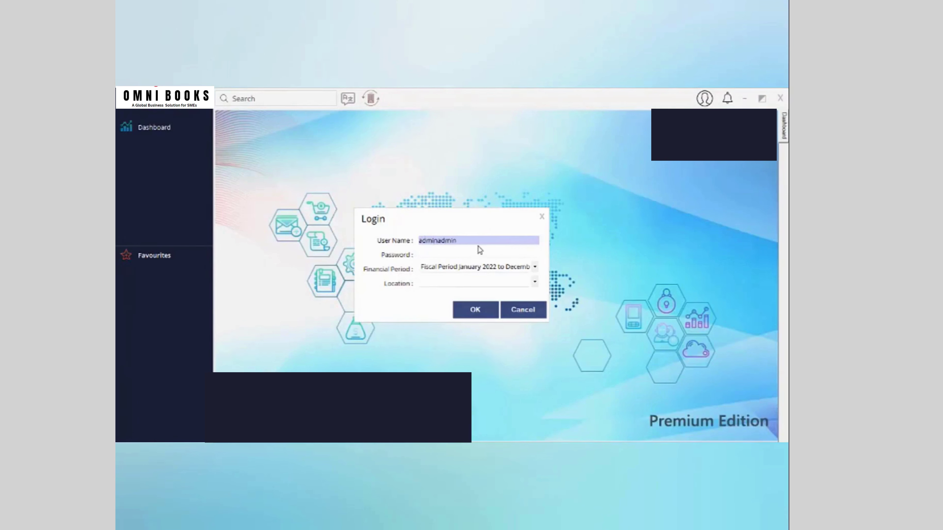
# - Enter the admin user name and password in the Login dialog
pyautogui.write('admin')
pyautogui.press('Tab')
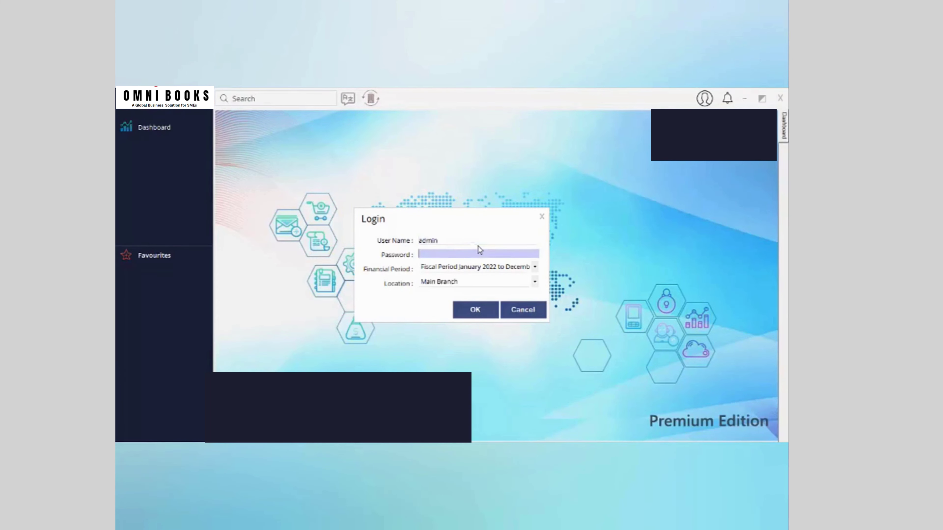
pyautogui.write('*****')
pyautogui.click(458, 283)
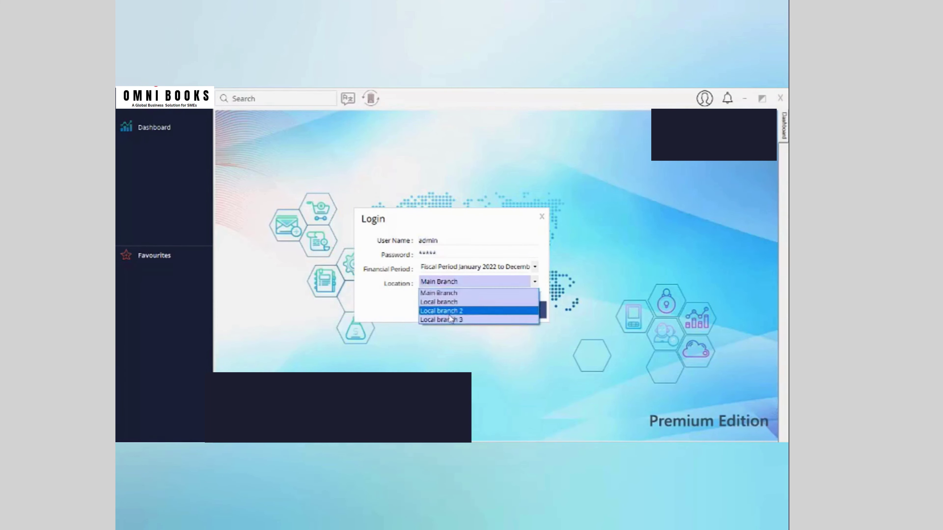
# - Replace them with the new user's name and password and sign in at Local branch
pyautogui.doubleClick(459, 240)
pyautogui.write('123')
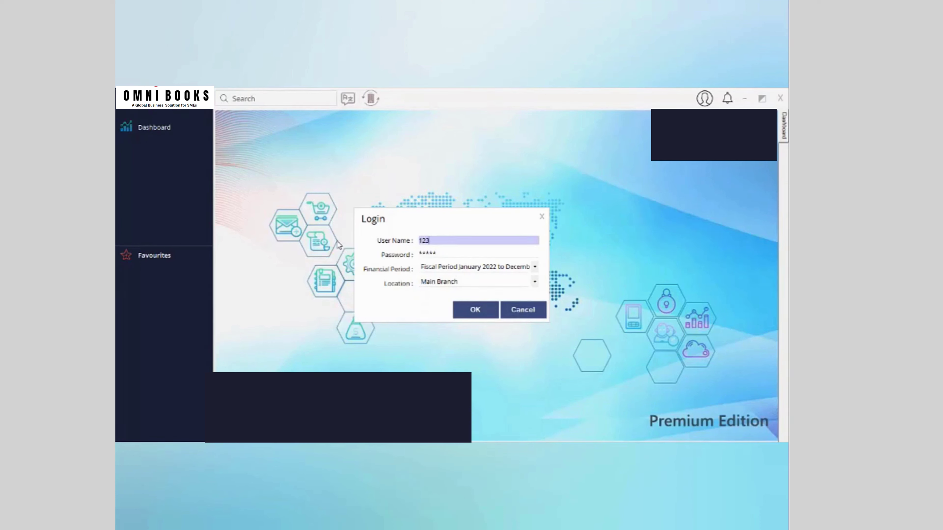
pyautogui.press('Tab')
pyautogui.write('**')
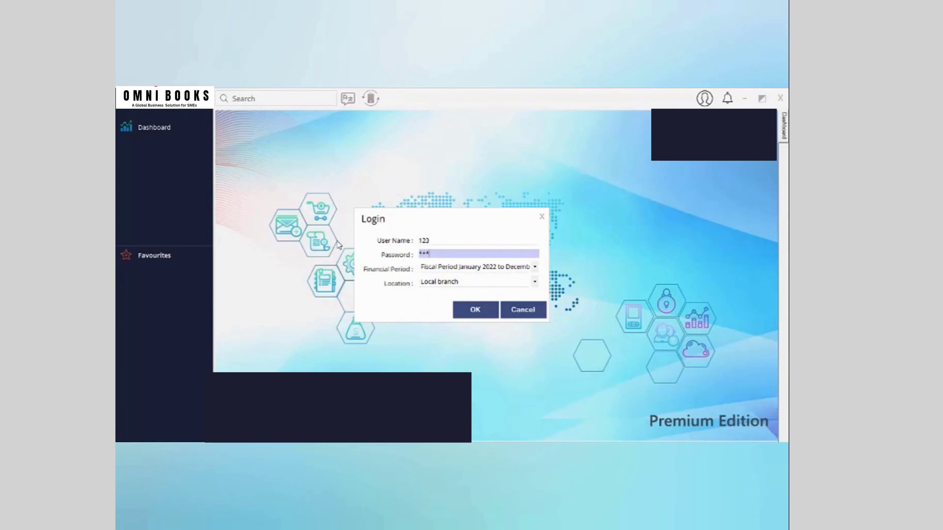
pyautogui.click(462, 285)
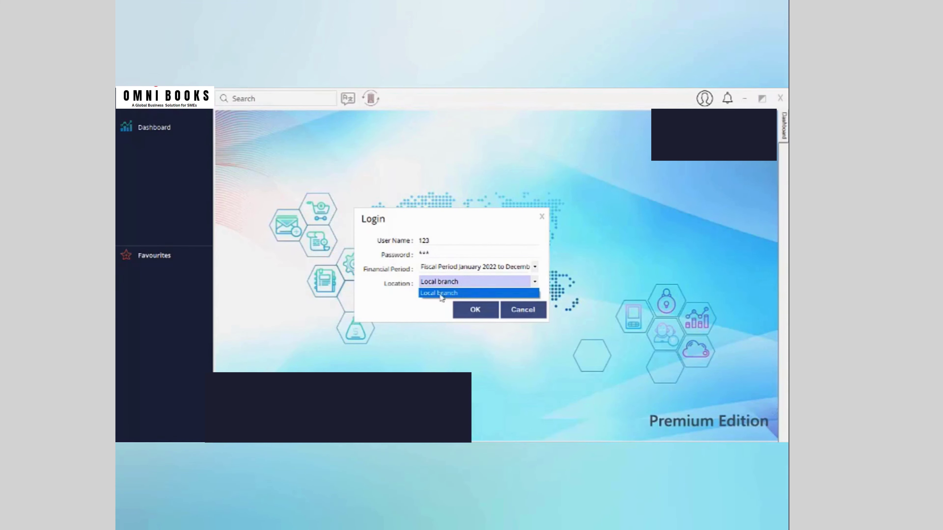
pyautogui.click(438, 308)
pyautogui.click(475, 310)
pyautogui.click(156, 275)
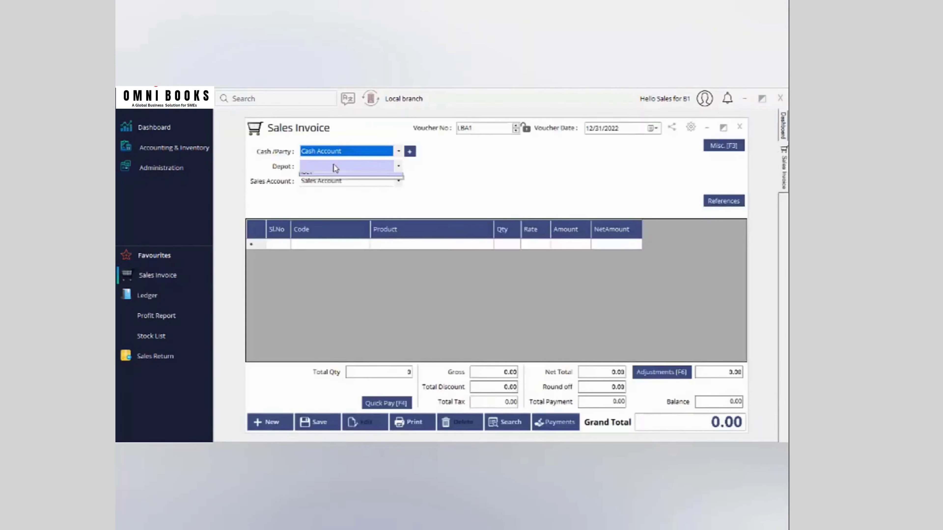
# - Set the sales invoice depot to loc1
pyautogui.click(316, 167)
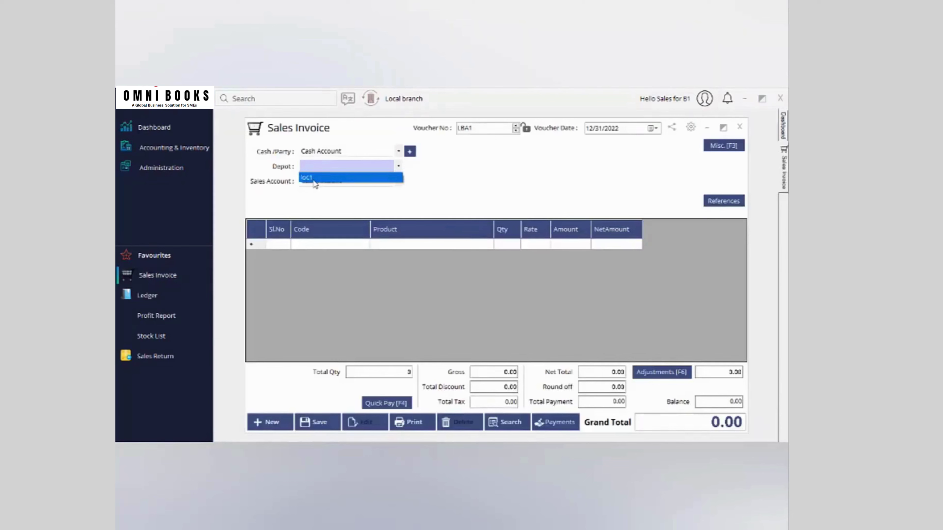
pyautogui.click(314, 178)
pyautogui.click(174, 148)
pyautogui.moveTo(243, 190)
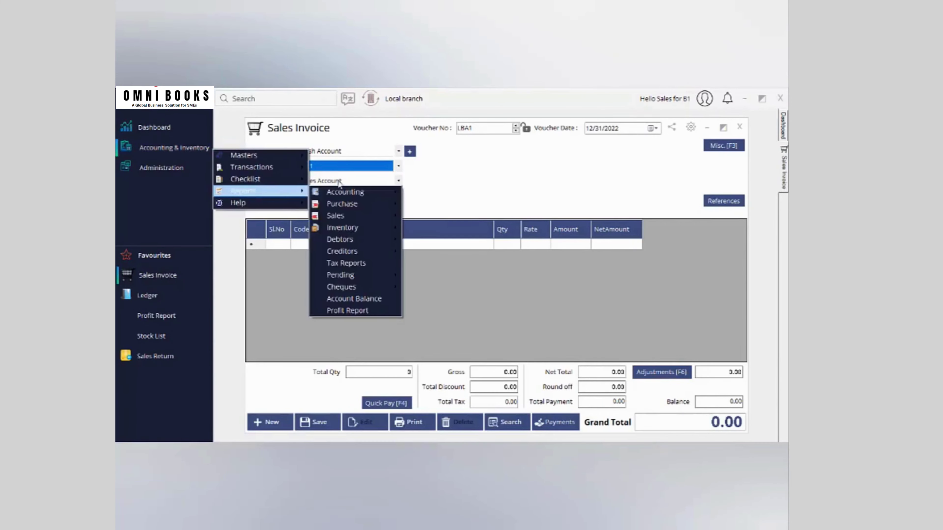
pyautogui.moveTo(335, 215)
# - Verify the Sales report offers only Local branch, close report and invoice, then open Module Settings
pyautogui.click(436, 217)
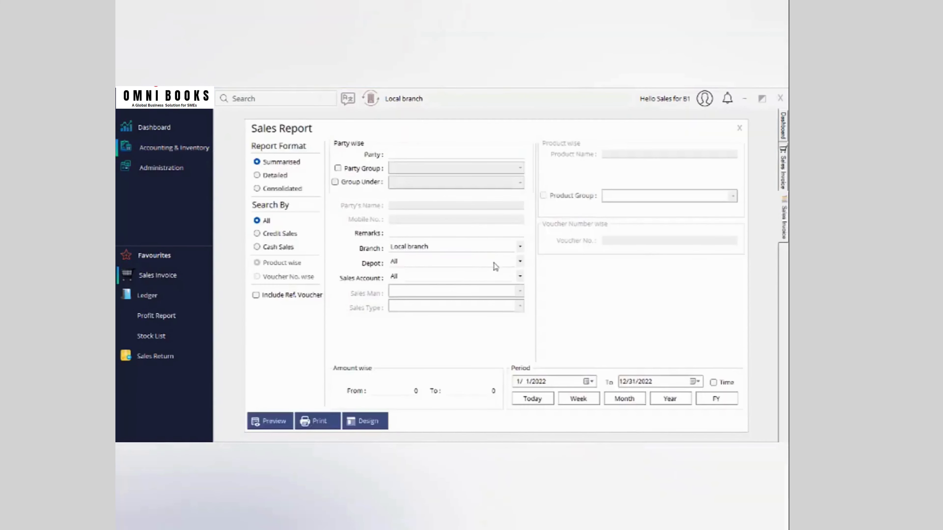
pyautogui.click(426, 249)
pyautogui.click(425, 257)
pyautogui.click(423, 262)
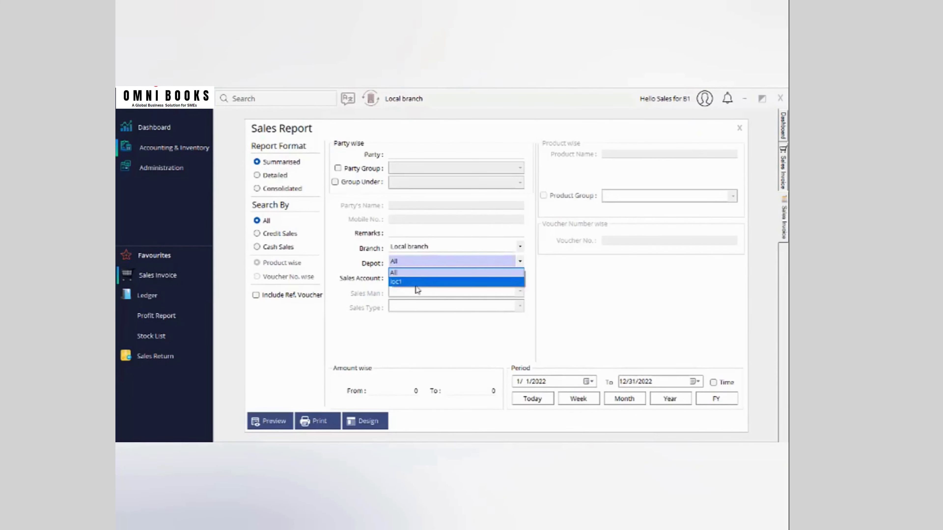
pyautogui.click(741, 139)
pyautogui.click(739, 129)
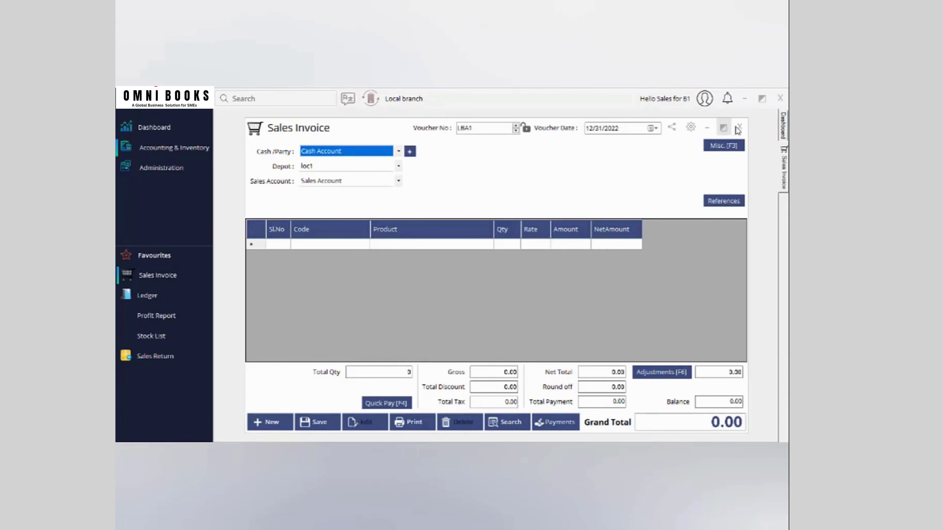
pyautogui.click(740, 127)
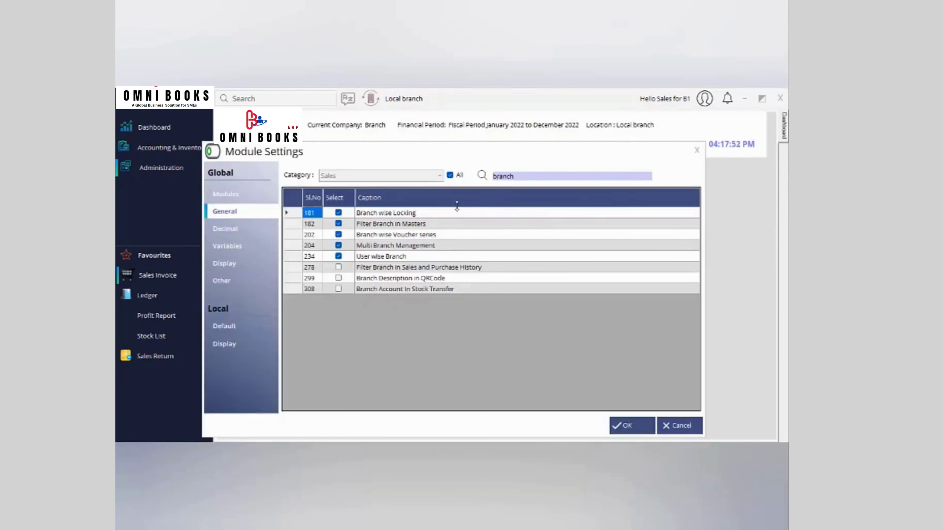
pyautogui.click(443, 212)
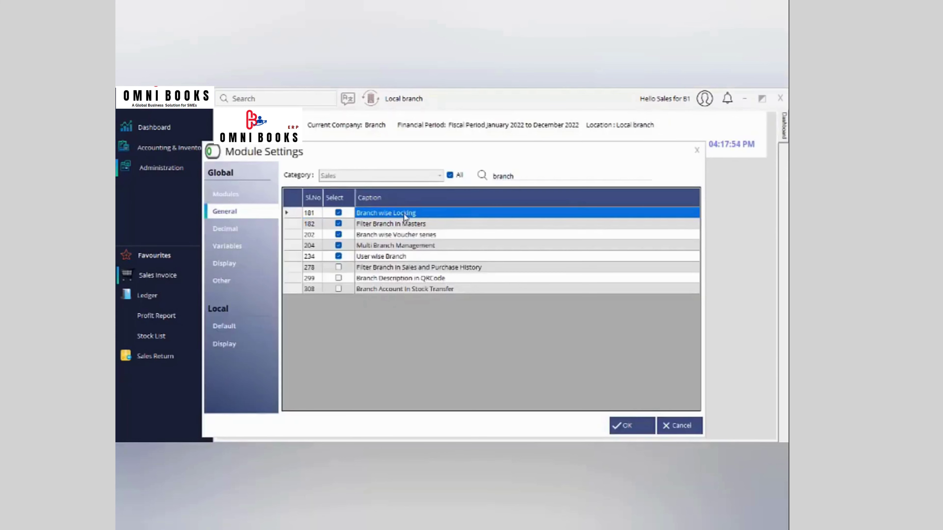
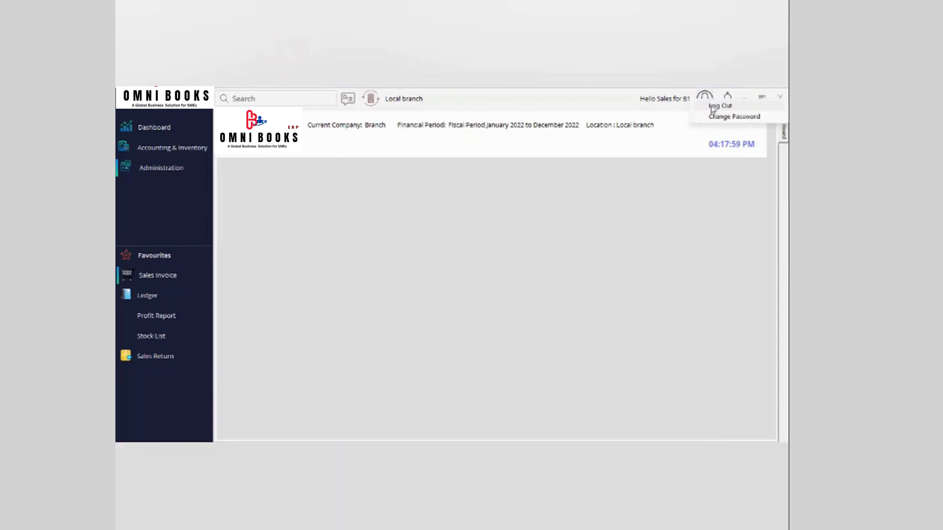
# - Sign out of the current Local branch session from the top-right user menu
pyautogui.click(715, 106)
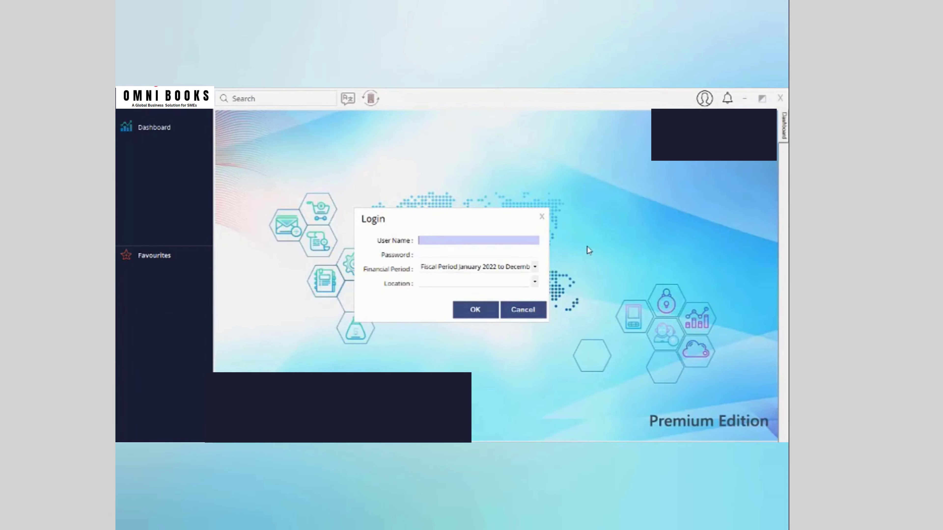
# - Enter the login password and log in with Local branch as the location
pyautogui.press('Tab')
pyautogui.write('4')
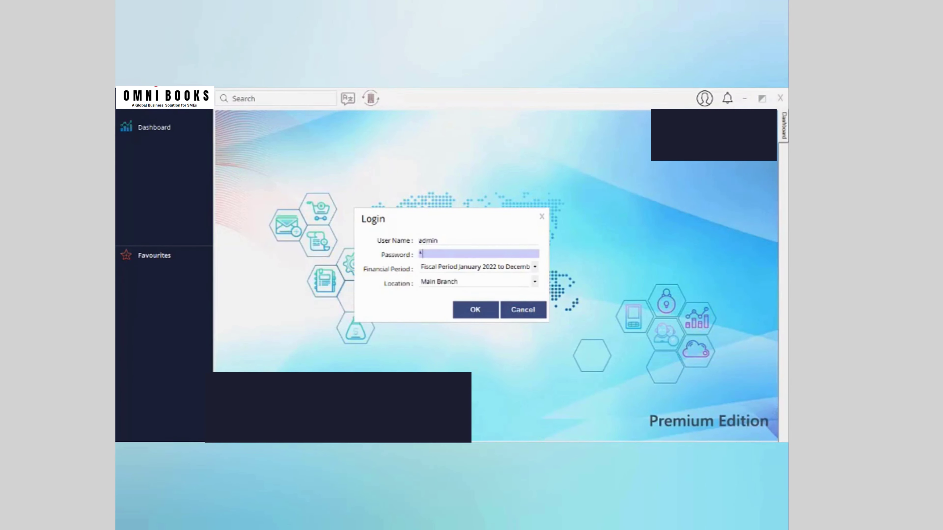
pyautogui.press('Tab')
pyautogui.press('Tab')
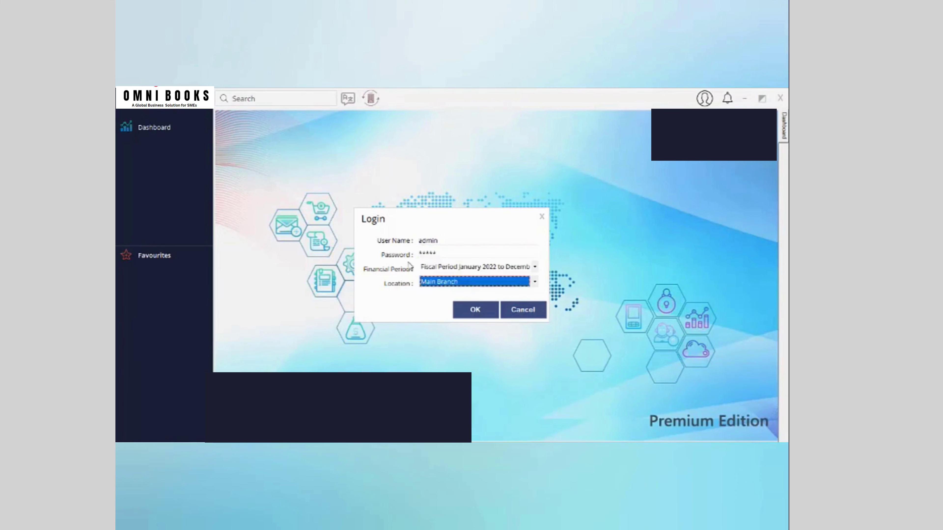
pyautogui.click(434, 284)
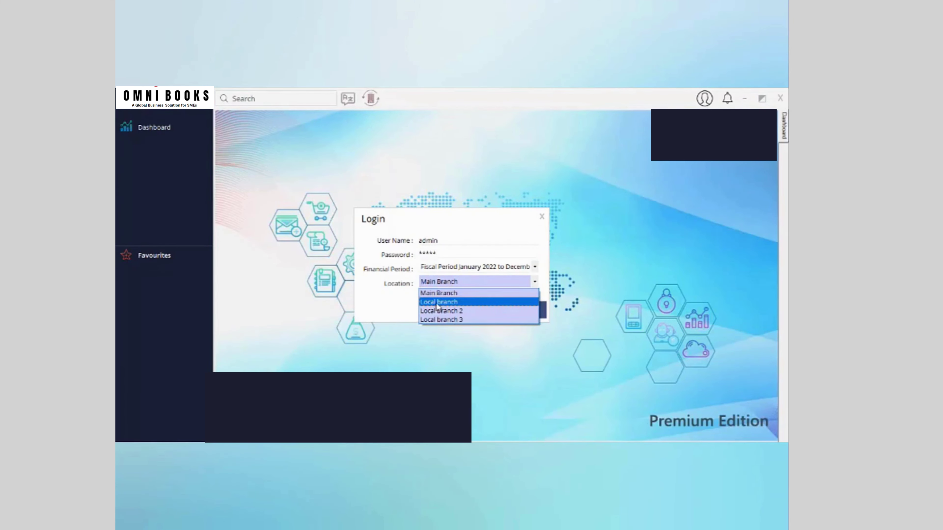
pyautogui.click(436, 303)
pyautogui.click(472, 305)
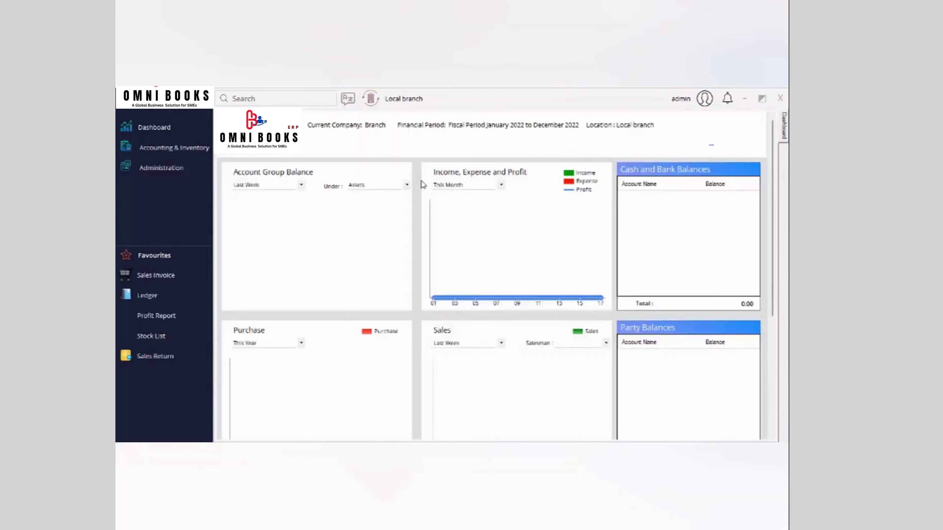
# - Open a new sales invoice and check that the voucher search is empty
pyautogui.click(160, 274)
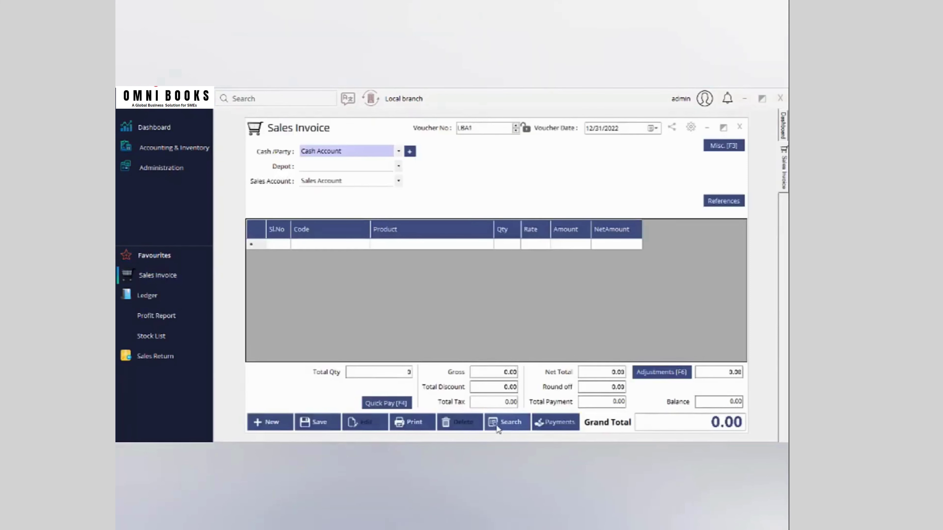
pyautogui.click(505, 423)
pyautogui.click(640, 152)
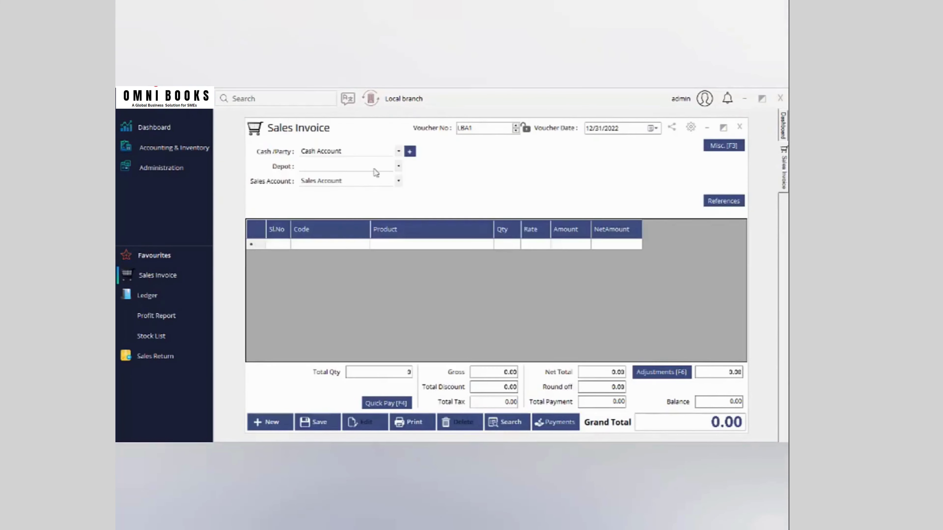
# - Set depot loc1, add product 1, and save invoice LBA1 totalling 20.00
pyautogui.click(331, 167)
pyautogui.click(336, 180)
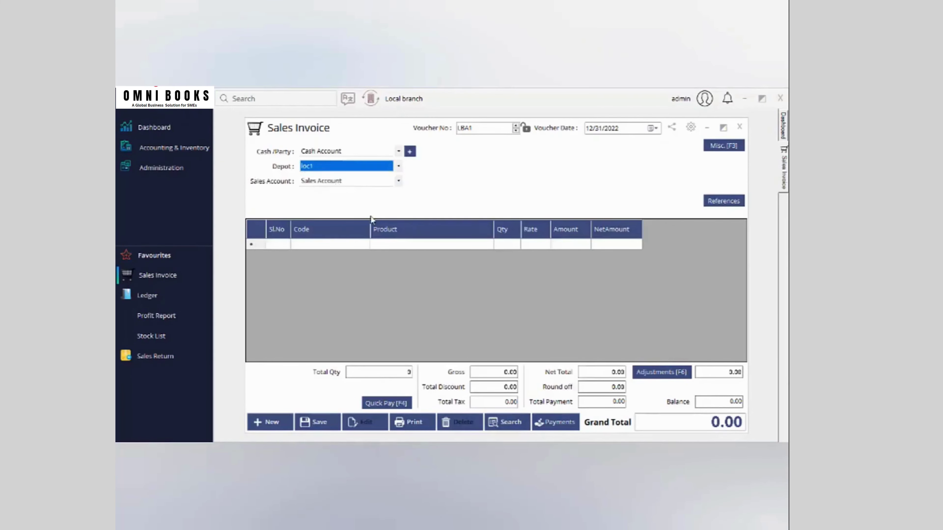
pyautogui.click(396, 245)
pyautogui.write('p')
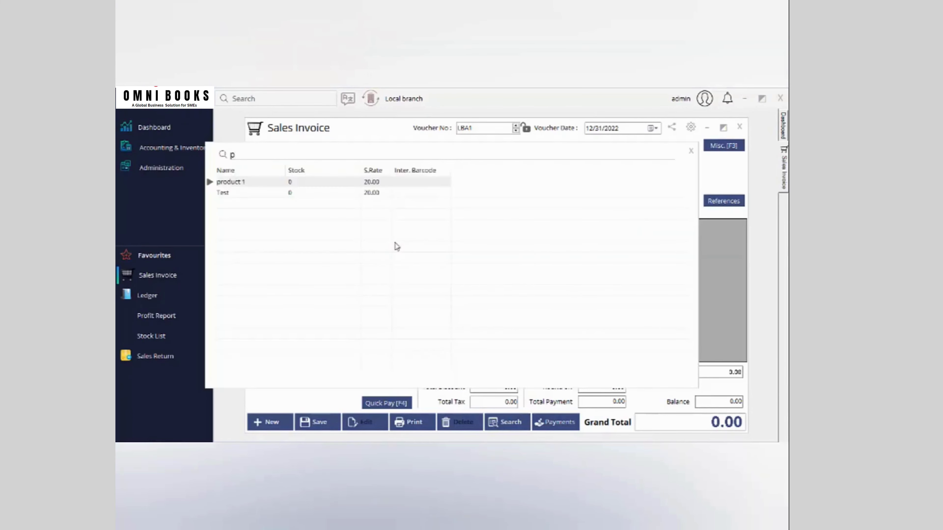
pyautogui.press('Return')
pyautogui.hotkey('ctrl', 's')
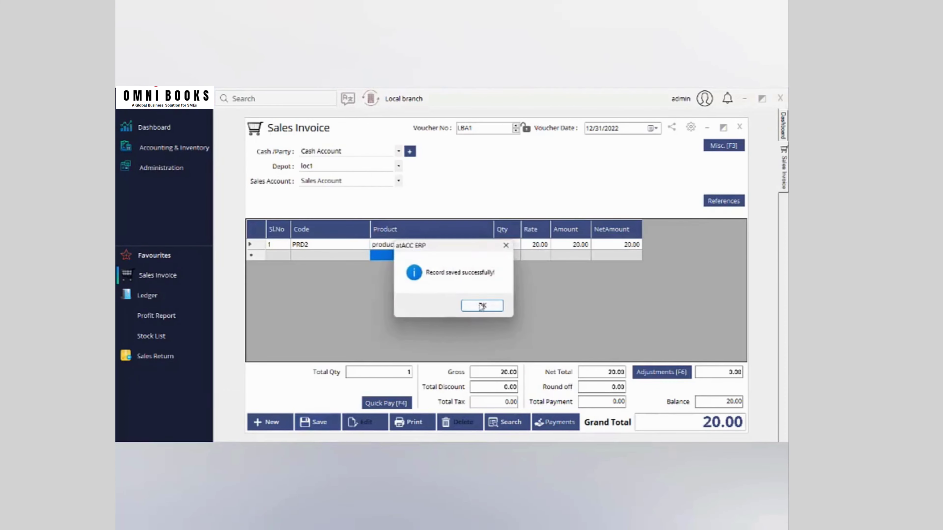
pyautogui.click(482, 306)
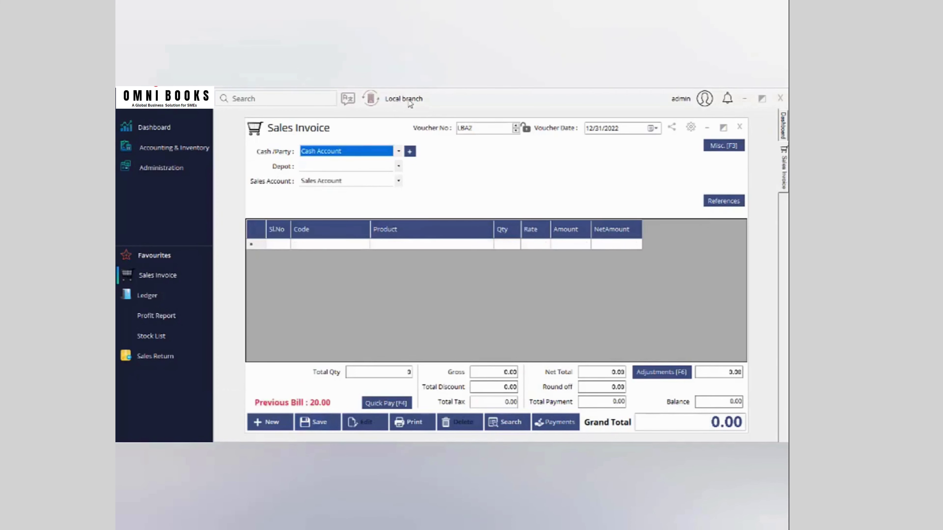
pyautogui.click(739, 127)
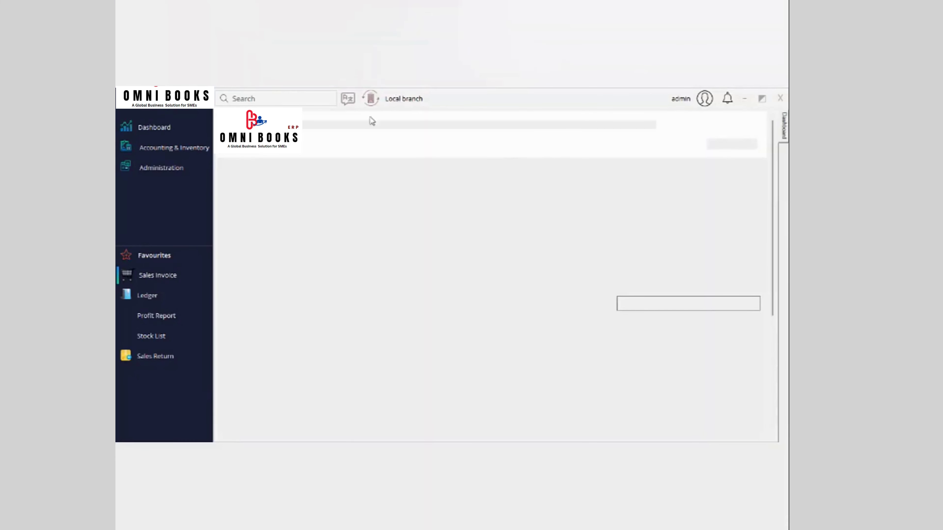
# - Change the working branch to Local branch 2, closing open forms
pyautogui.click(371, 98)
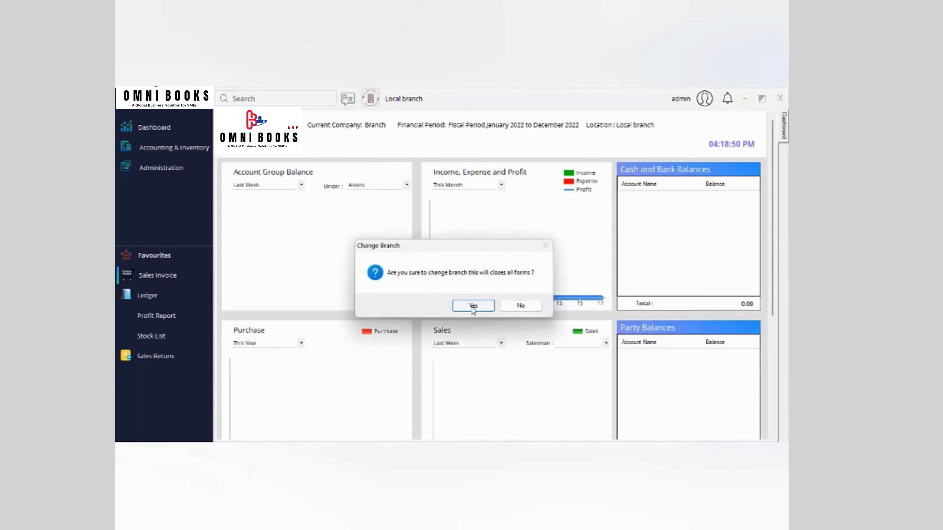
pyautogui.click(473, 306)
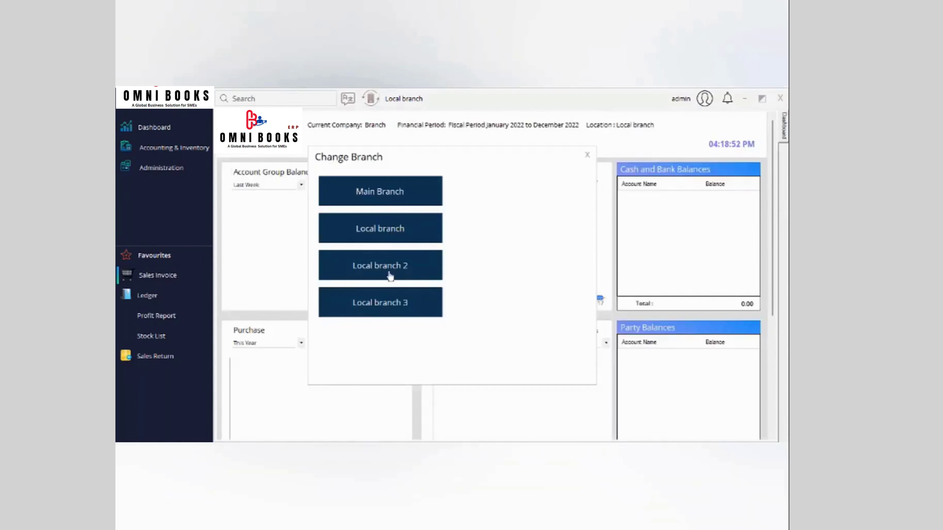
pyautogui.click(380, 275)
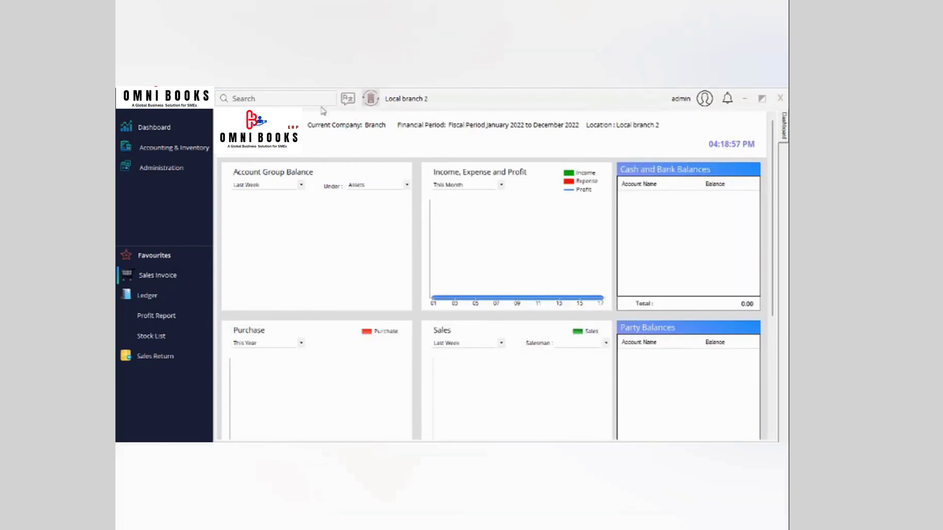
# - Confirm the Local branch 2 sales voucher search returns nothing, then close the invoice form
pyautogui.click(166, 275)
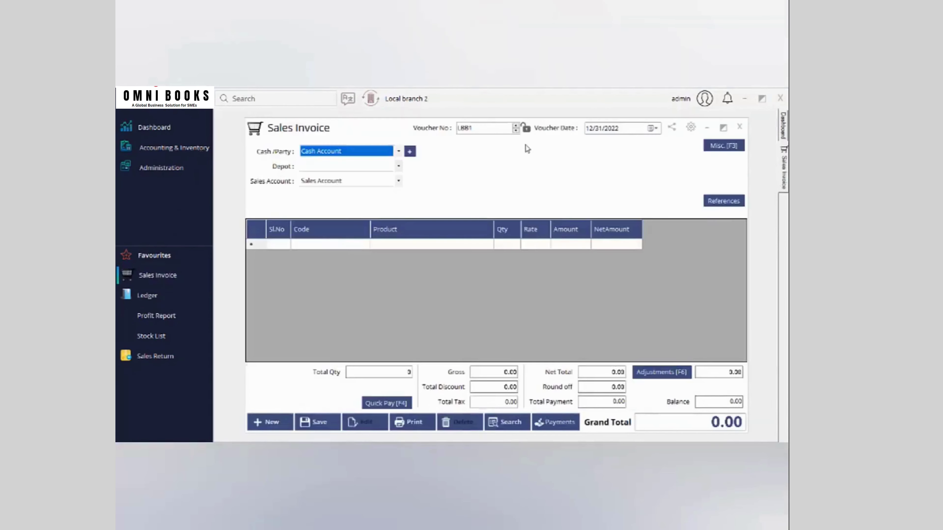
pyautogui.doubleClick(485, 127)
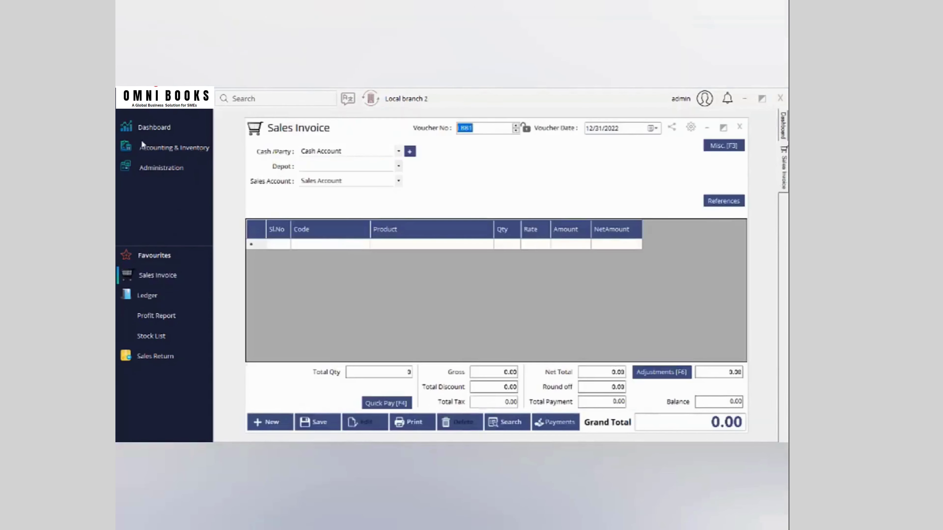
pyautogui.click(493, 426)
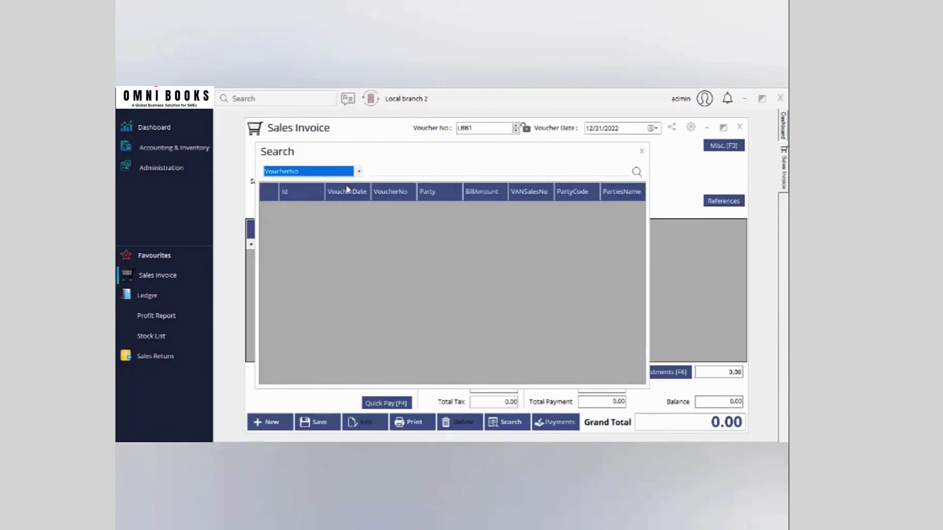
pyautogui.click(642, 151)
pyautogui.click(738, 127)
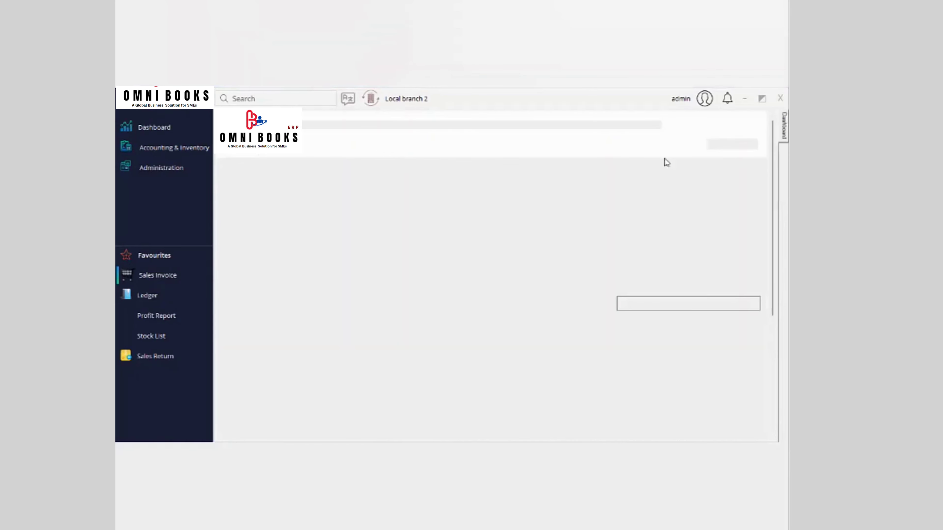
pyautogui.click(370, 99)
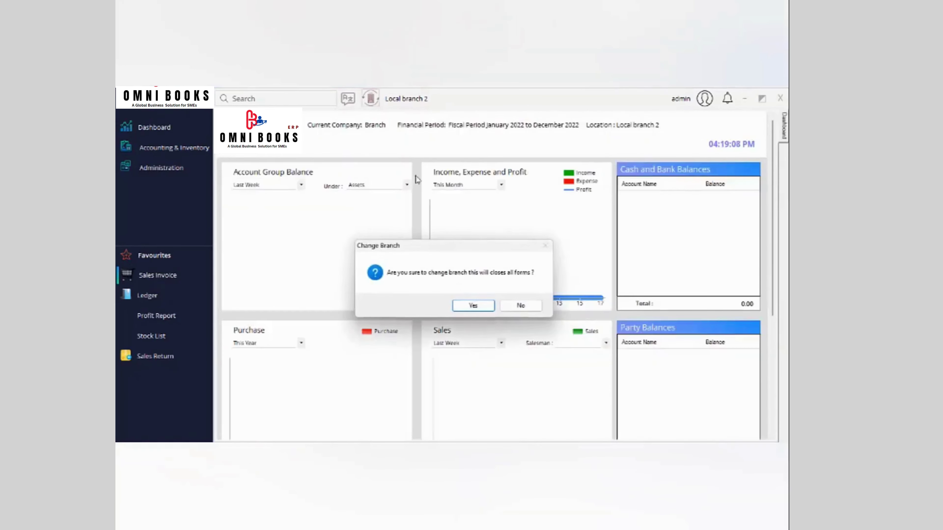
# - Change to Main Branch and verify voucher search shows LBA1, Cash Account, 20.00
pyautogui.click(472, 308)
pyautogui.click(366, 189)
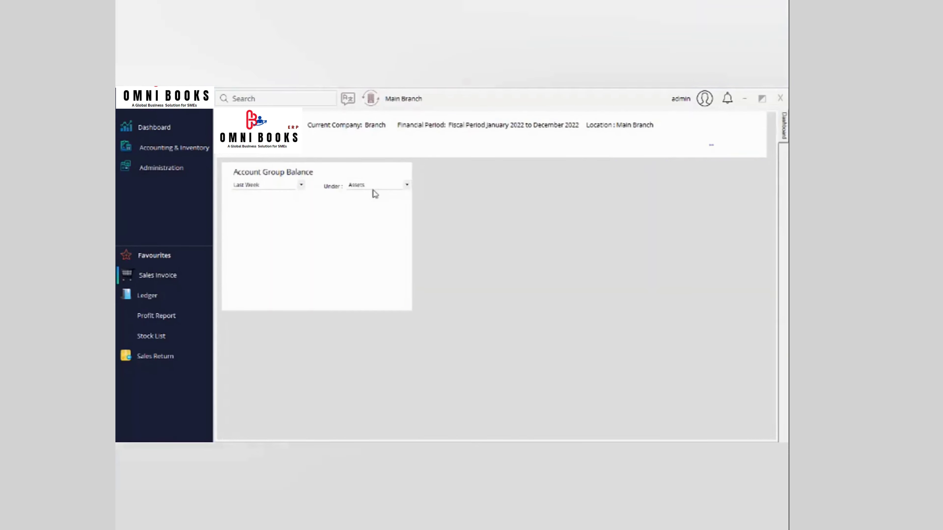
pyautogui.click(141, 276)
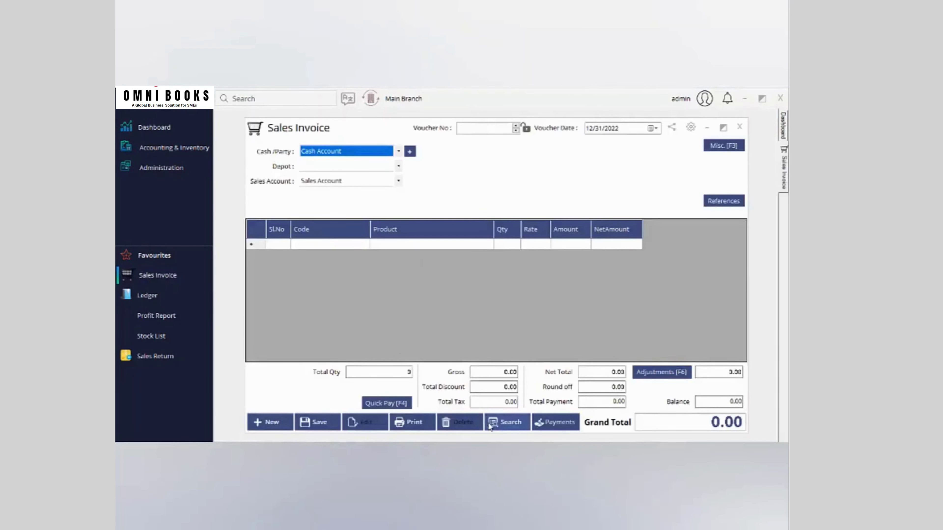
pyautogui.click(505, 422)
pyautogui.click(406, 208)
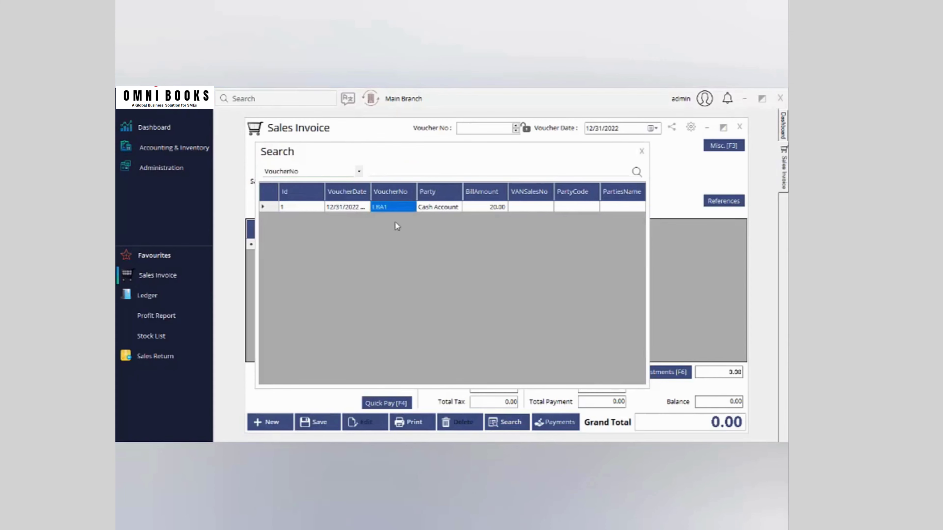
pyautogui.click(642, 151)
pyautogui.click(740, 127)
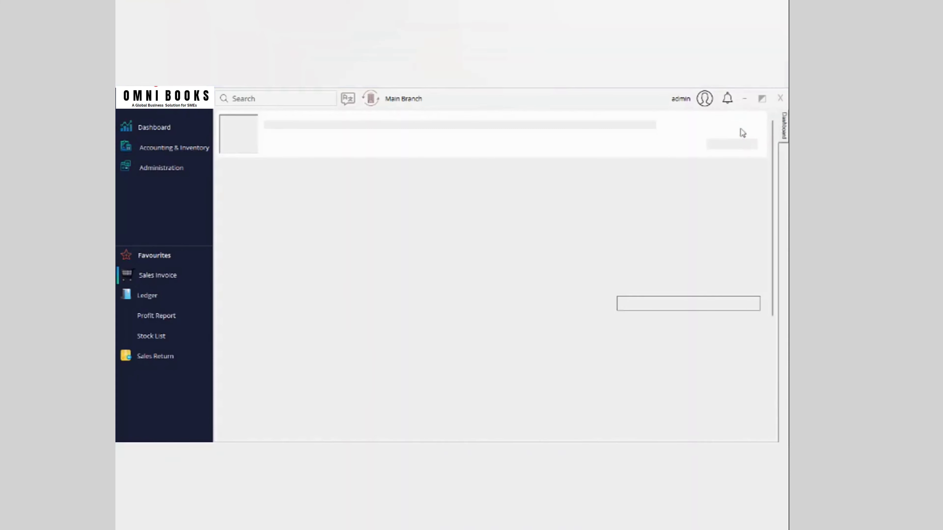
# - Open the Sales Report under Accounting & Inventory > Reports > Sales
pyautogui.click(169, 148)
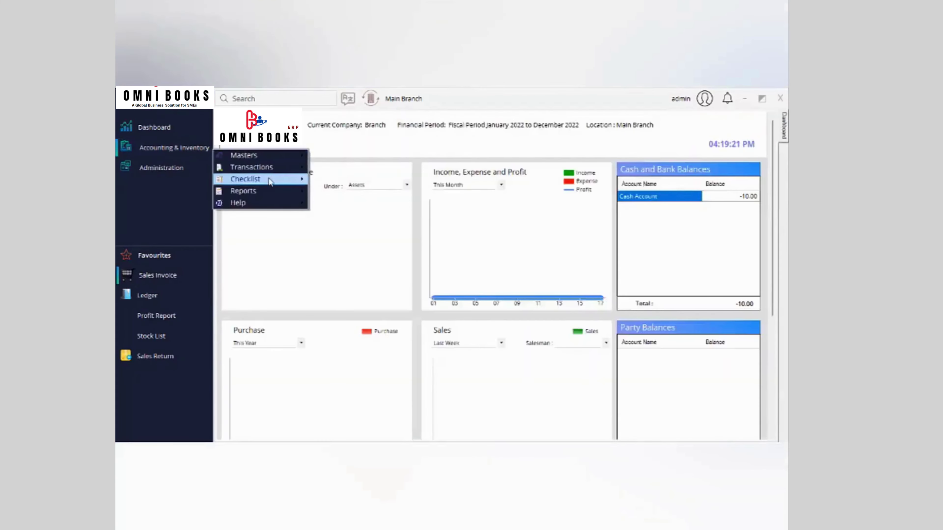
pyautogui.moveTo(259, 190)
pyautogui.moveTo(393, 178)
pyautogui.click(527, 174)
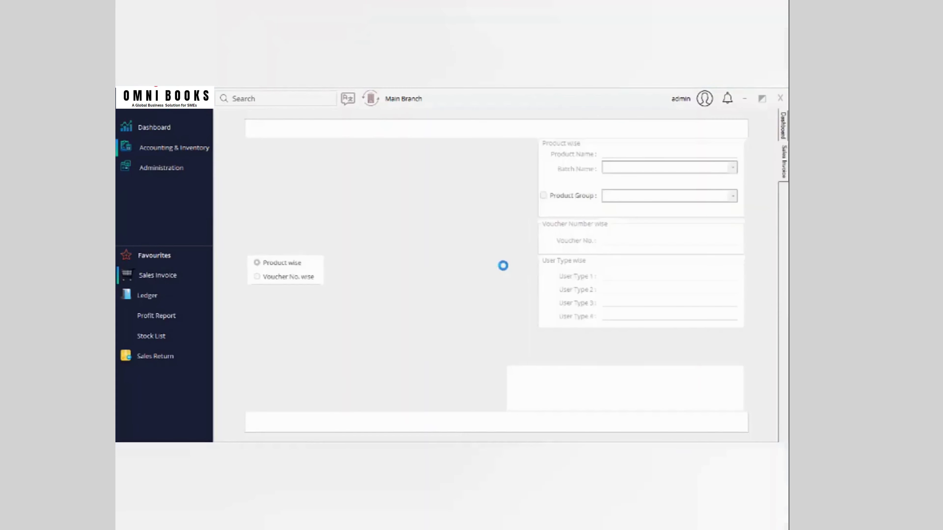
# - Check the report's branch (Main Branch) and depot (All) filters, then close it
pyautogui.click(411, 250)
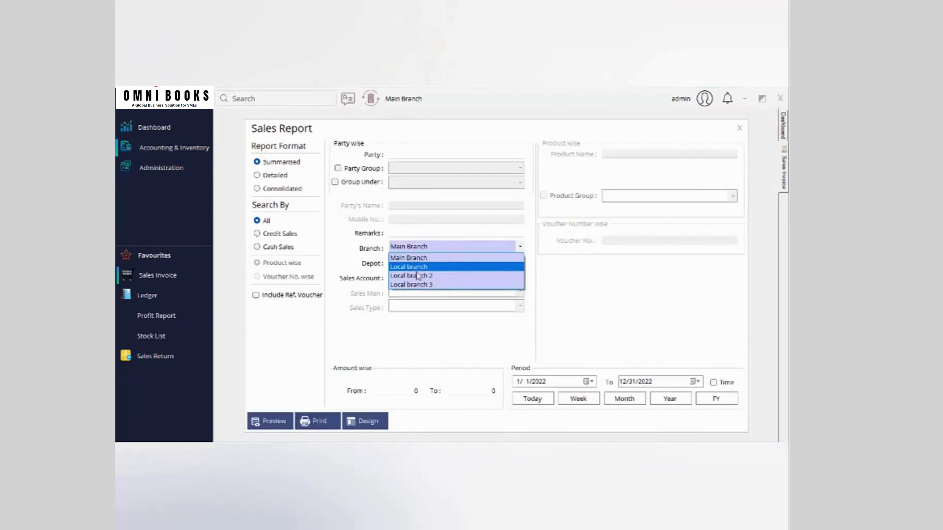
pyautogui.click(414, 256)
pyautogui.click(418, 263)
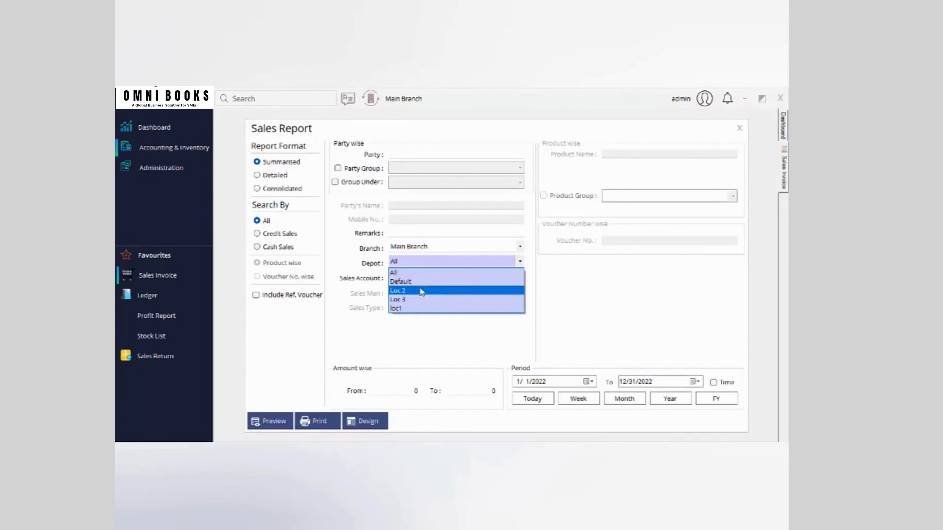
pyautogui.click(542, 302)
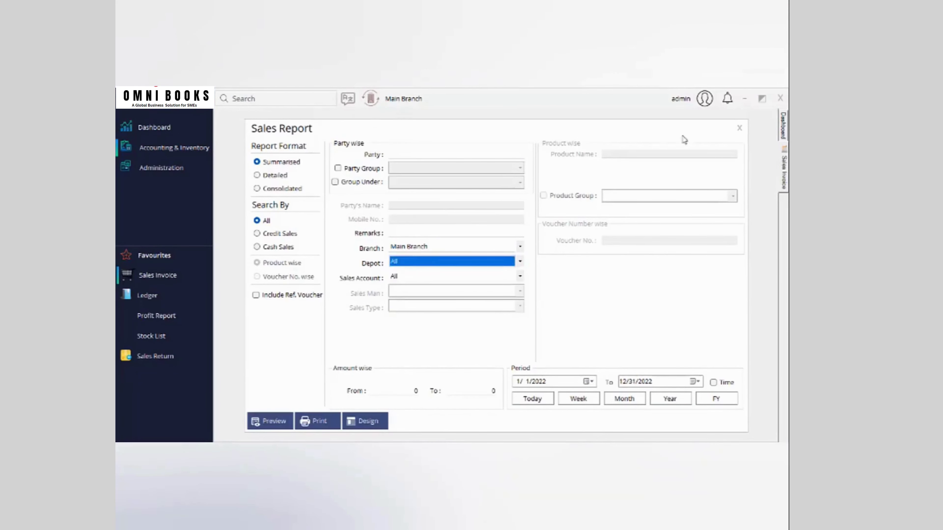
pyautogui.click(739, 128)
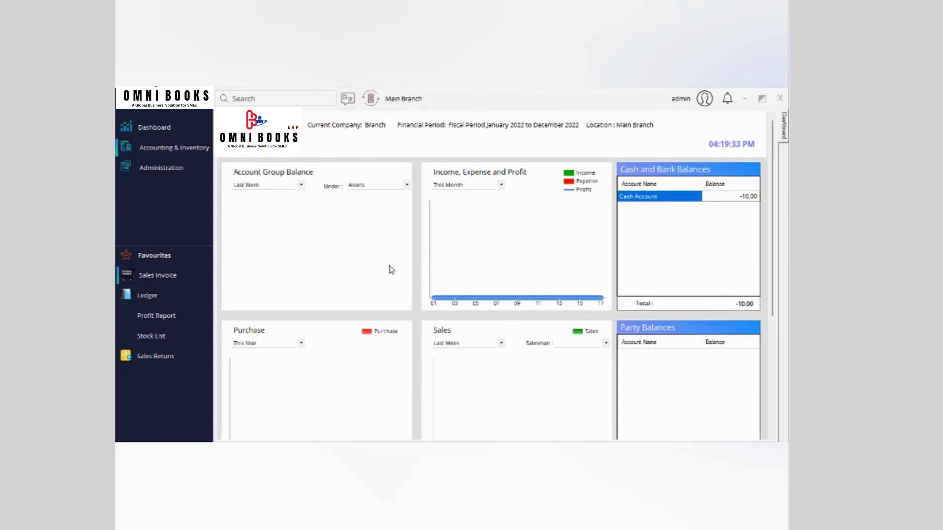
pyautogui.click(165, 151)
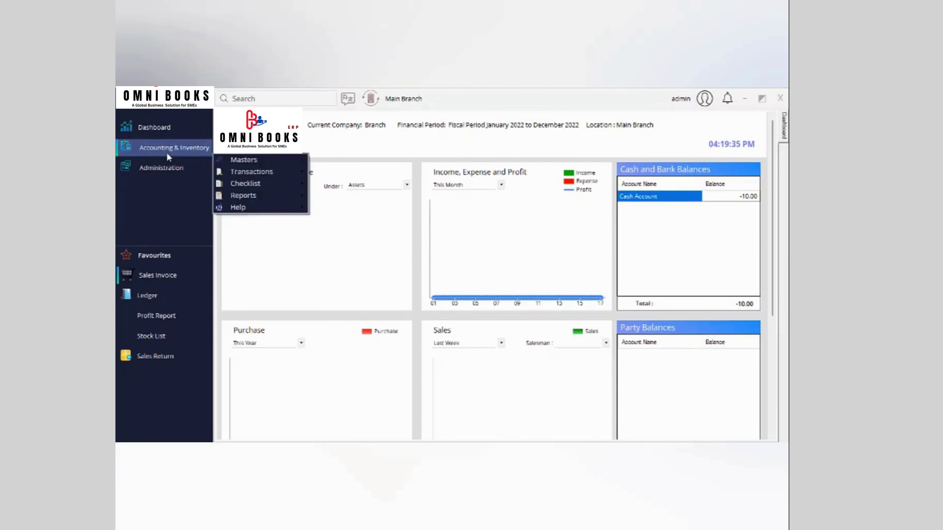